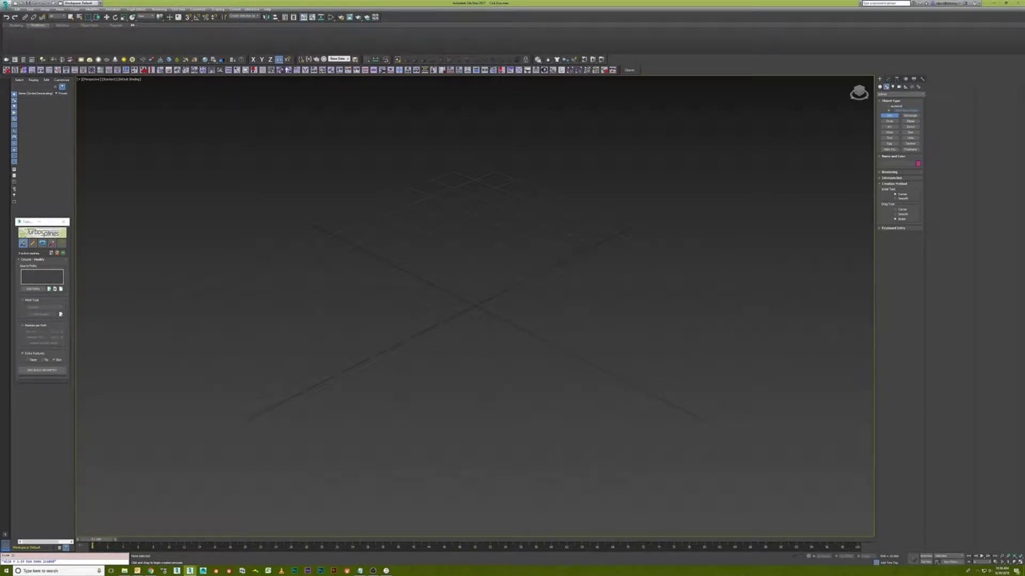
# Draw a six-point zigzag line spline across the viewport and finish it.
pyautogui.click(748, 305)
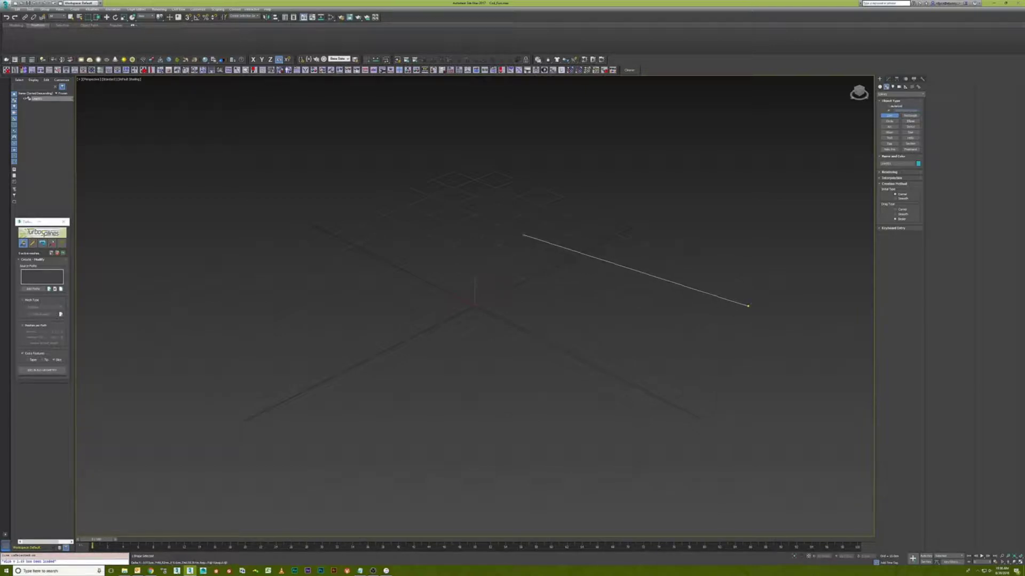
pyautogui.click(523, 235)
pyautogui.click(399, 244)
pyautogui.click(400, 335)
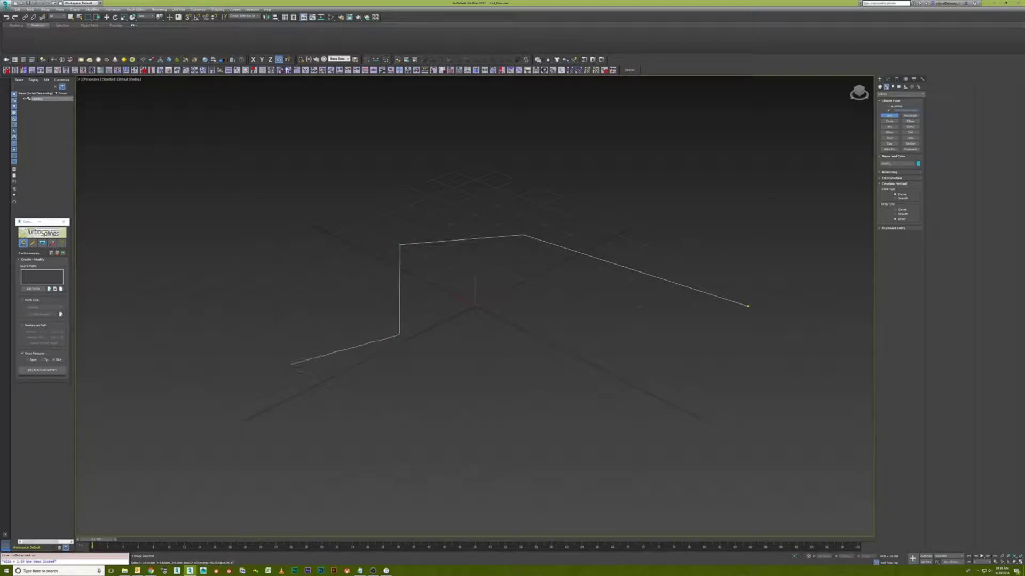
pyautogui.click(291, 364)
pyautogui.click(220, 473)
pyautogui.rightClick(221, 473)
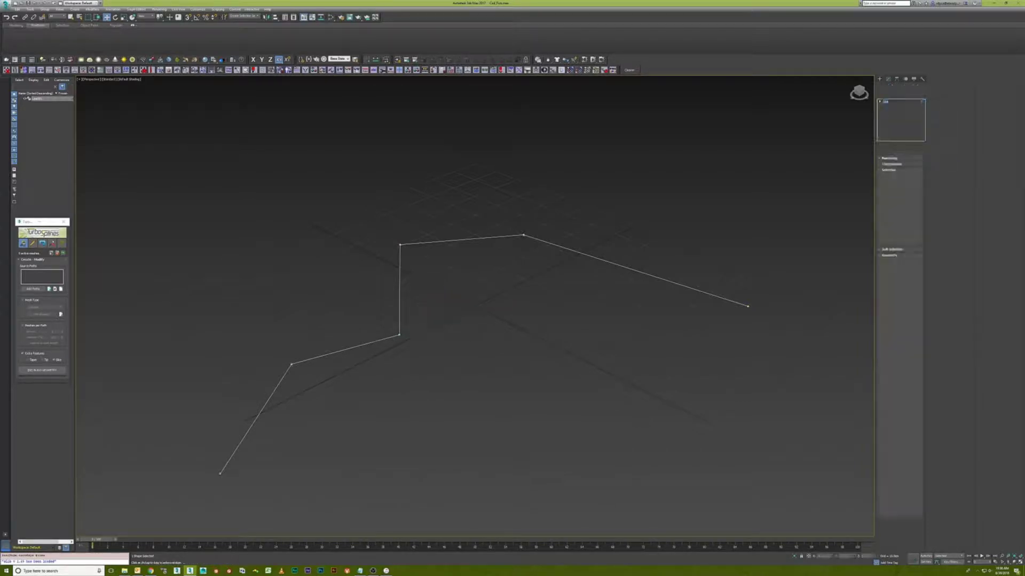
# Raise the line's second vertex well above the others along Z.
pyautogui.click(523, 235)
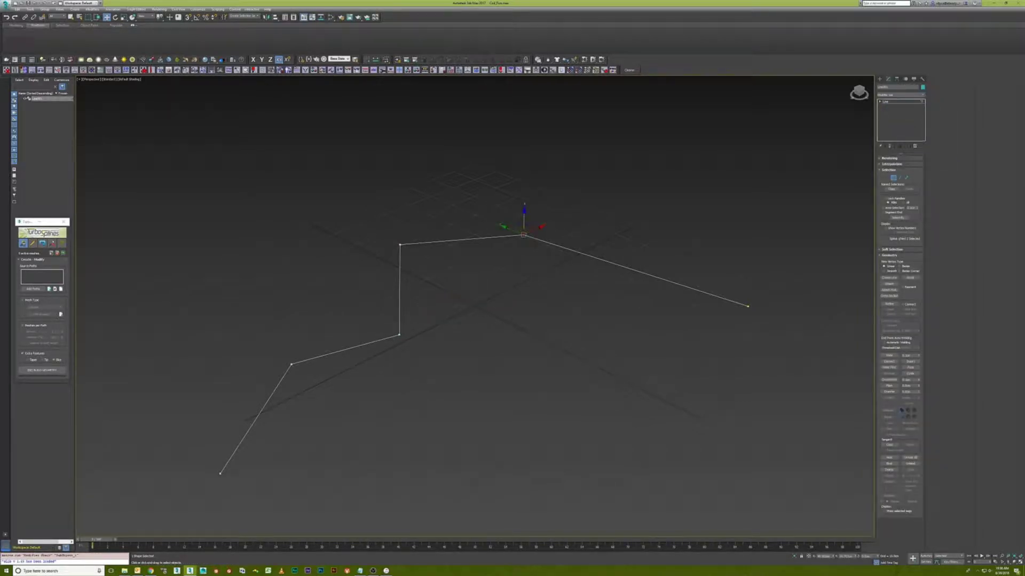
pyautogui.moveTo(523, 232); pyautogui.dragTo(525, 140)
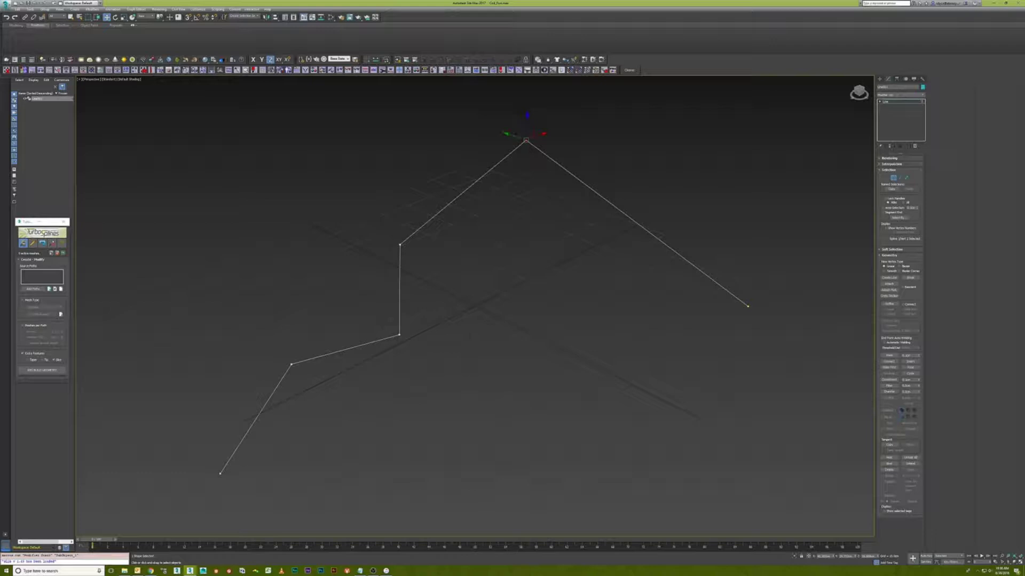
# Leave vertex editing of the line.
pyautogui.press('f')
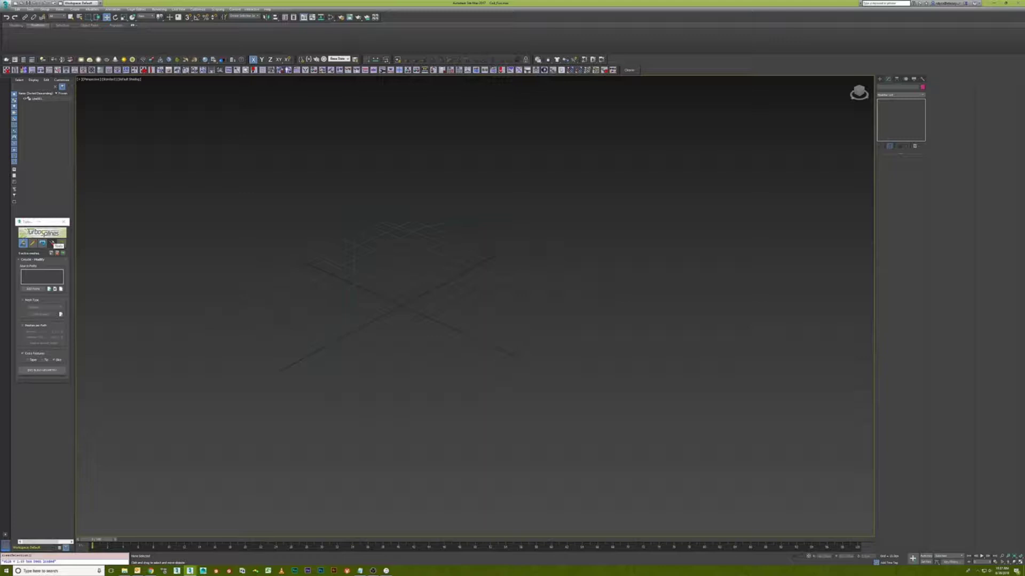
# Start the TurboSplines helix tool with Line001 as its source spline.
pyautogui.click(52, 242)
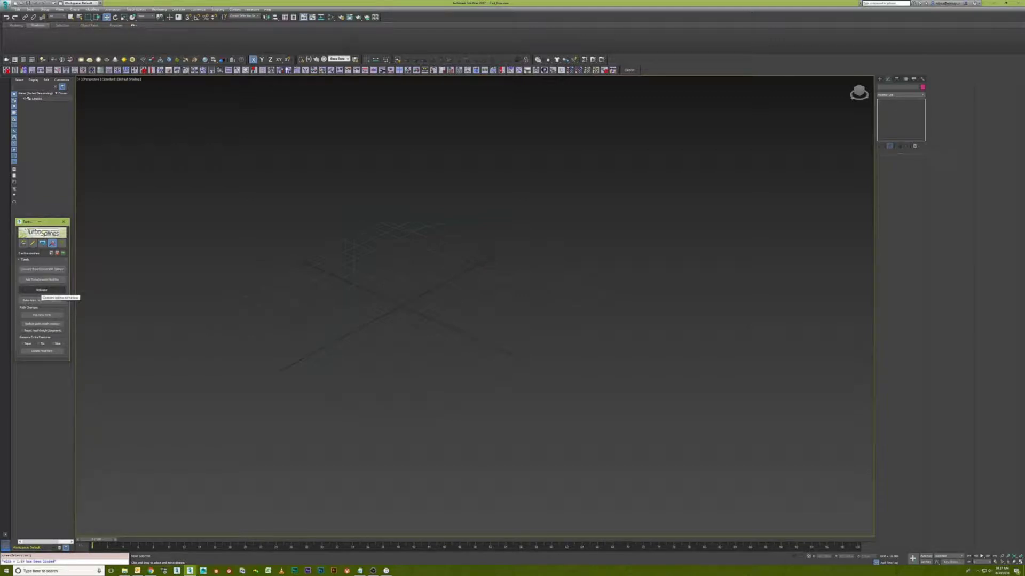
pyautogui.click(41, 290)
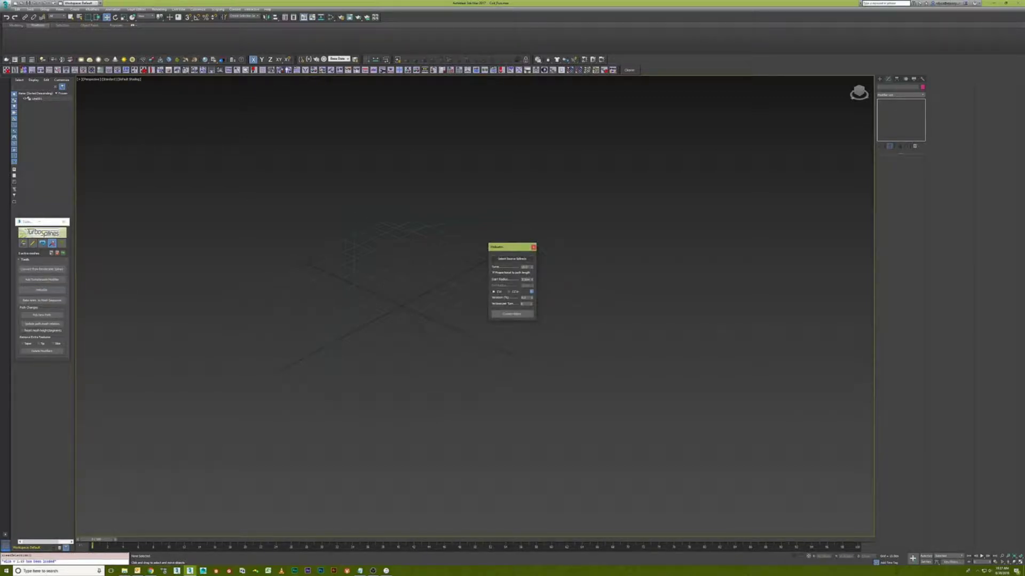
pyautogui.click(512, 259)
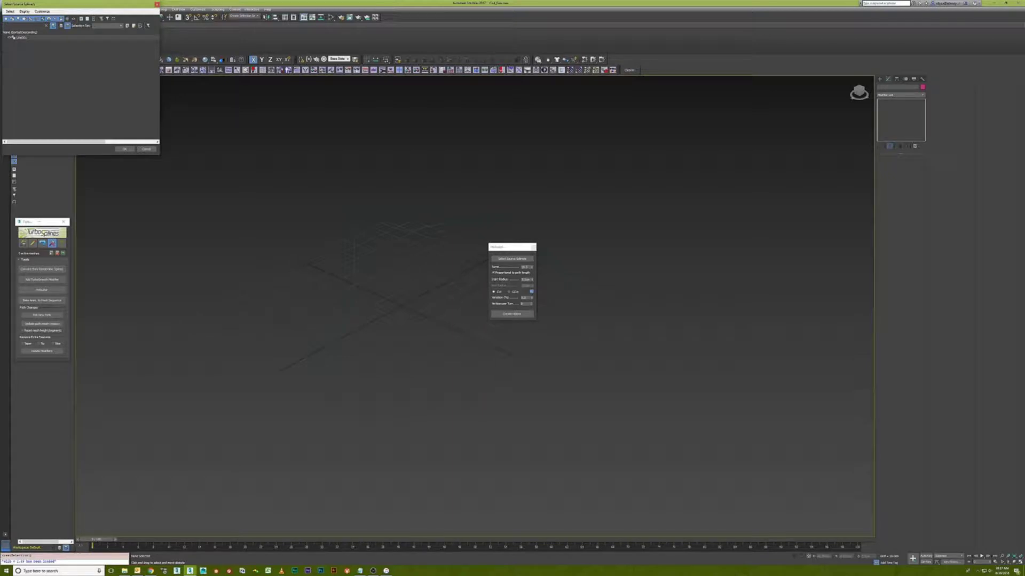
pyautogui.click(25, 38)
pyautogui.click(124, 149)
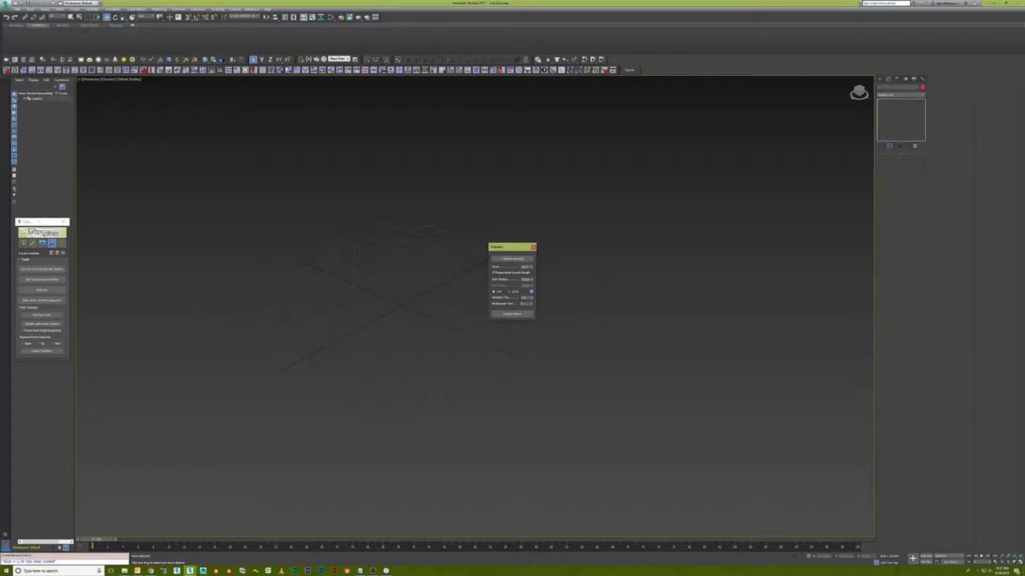
# Enter a new Turns value and move on to Start Radius.
pyautogui.doubleClick(525, 266)
pyautogui.press('Tab')
pyautogui.click(511, 314)
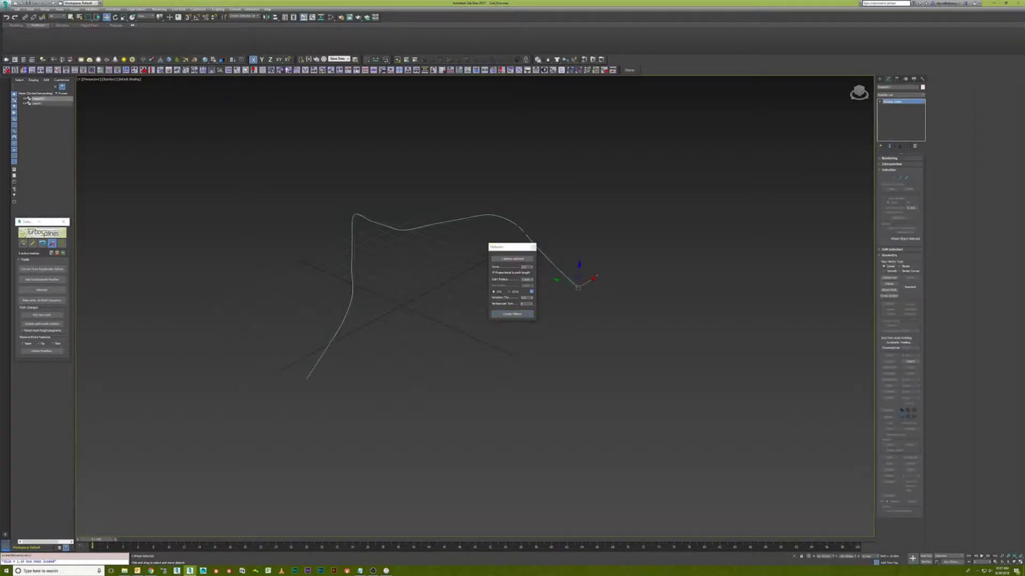
pyautogui.keyDown('alt'); pyautogui.moveTo(512, 305); pyautogui.dragTo(561, 305, button='middle'); pyautogui.keyUp('alt')
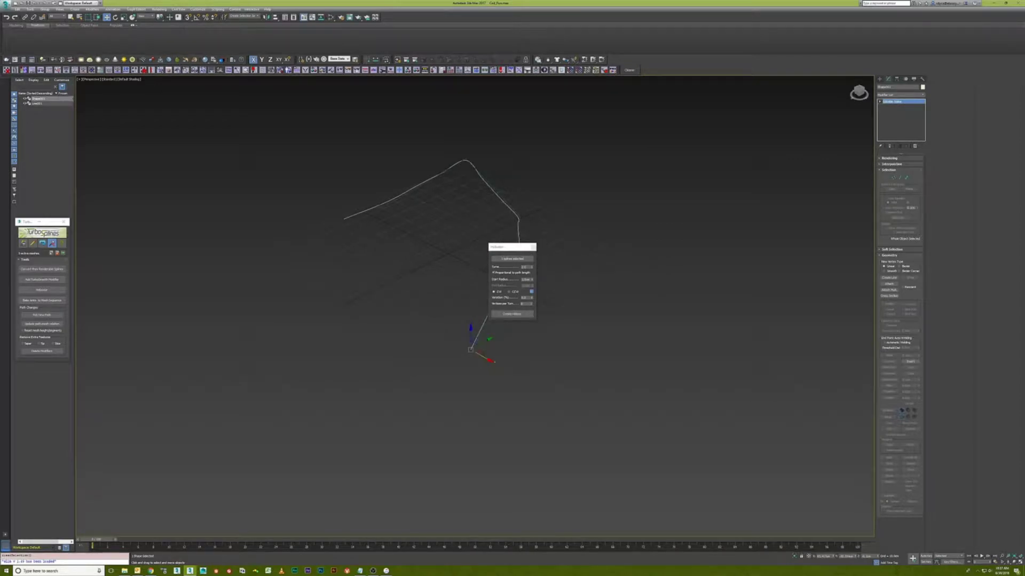
pyautogui.press('Delete')
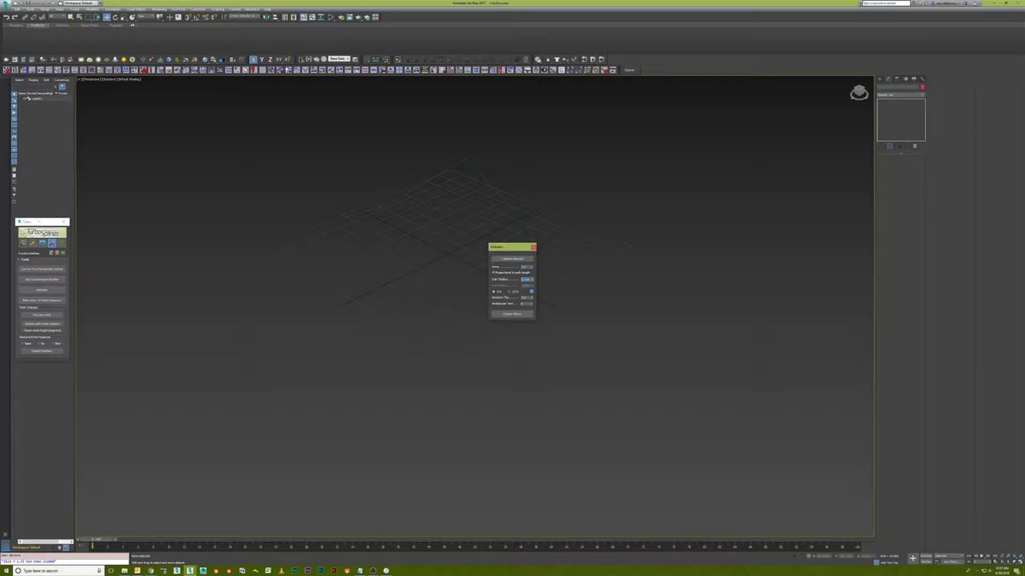
pyautogui.click(511, 313)
pyautogui.moveTo(513, 400)
pyautogui.keyDown('alt'); pyautogui.mouseDown(button='middle')
pyautogui.moveTo(560, 385)
pyautogui.moveTo(481, 321)
pyautogui.mouseUp(button='middle'); pyautogui.keyUp('alt')
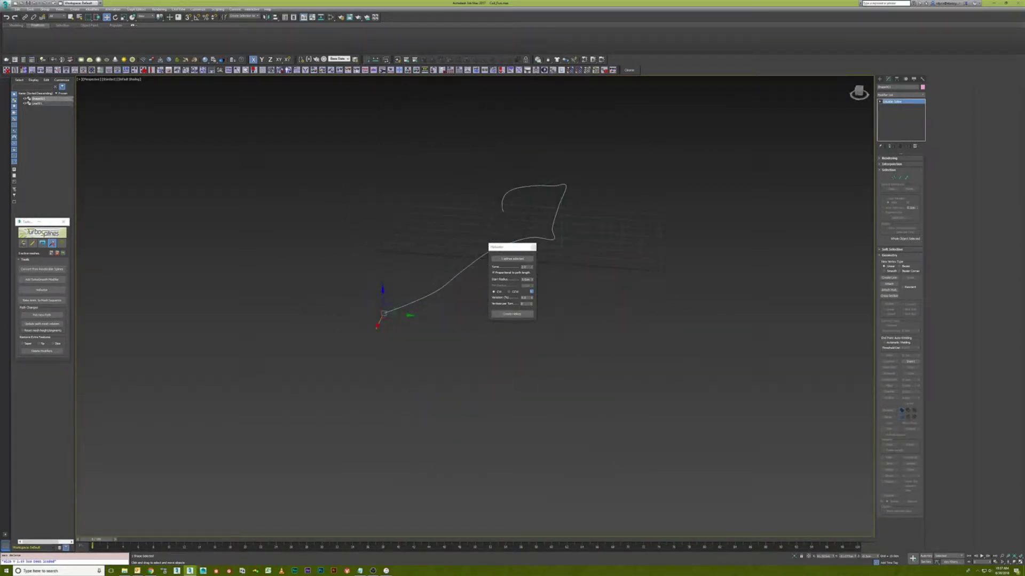
pyautogui.click(512, 258)
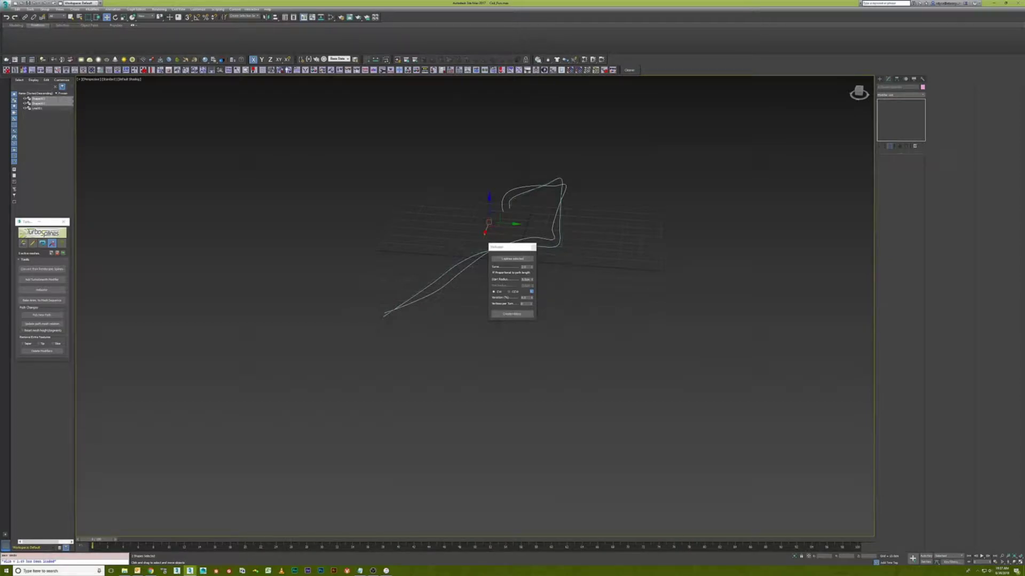
pyautogui.press('Delete')
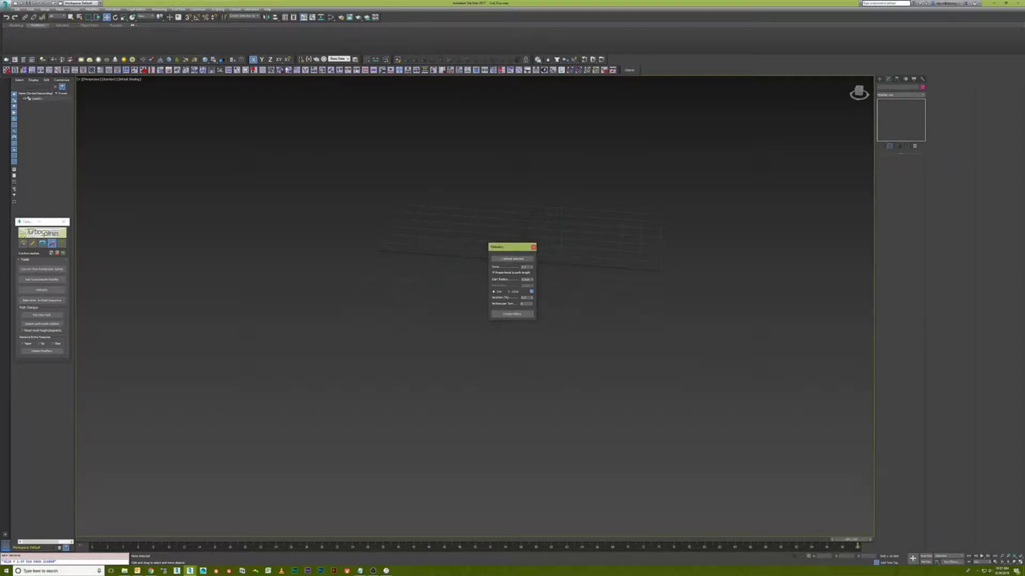
# Create helices along the line, revise Turns and generate again, checking from different angles.
pyautogui.click(512, 314)
pyautogui.keyDown('alt'); pyautogui.moveTo(513, 320); pyautogui.dragTo(481, 320, button='middle'); pyautogui.keyUp('alt')
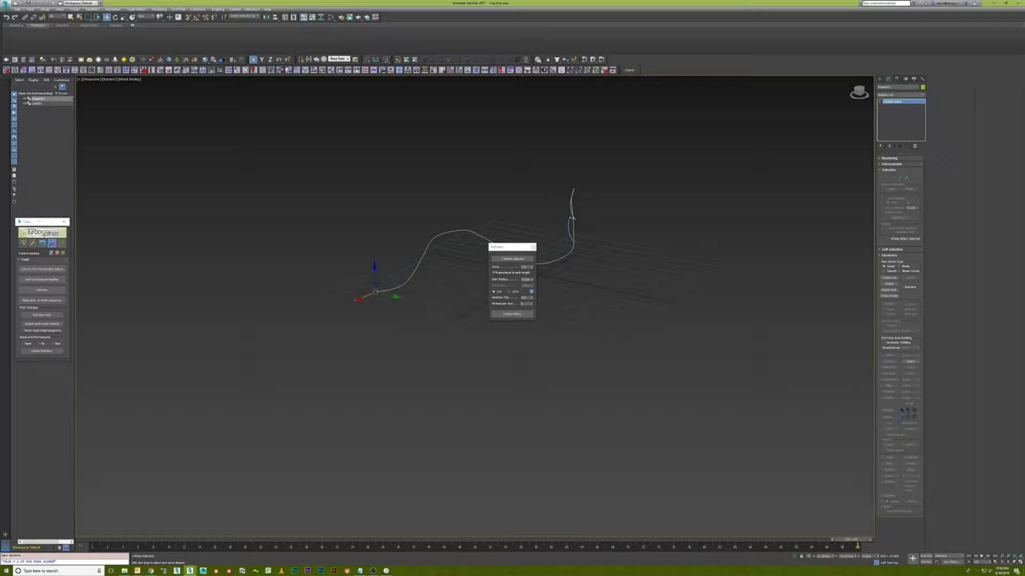
pyautogui.click(513, 247)
pyautogui.click(512, 313)
pyautogui.moveTo(561, 336)
pyautogui.keyDown('alt'); pyautogui.mouseDown(button='middle')
pyautogui.moveTo(529, 353)
pyautogui.moveTo(496, 336)
pyautogui.moveTo(416, 336)
pyautogui.mouseUp(button='middle'); pyautogui.keyUp('alt')
# Delete two unwanted helices, change Variation (%) and generate new helices.
pyautogui.press('Delete')
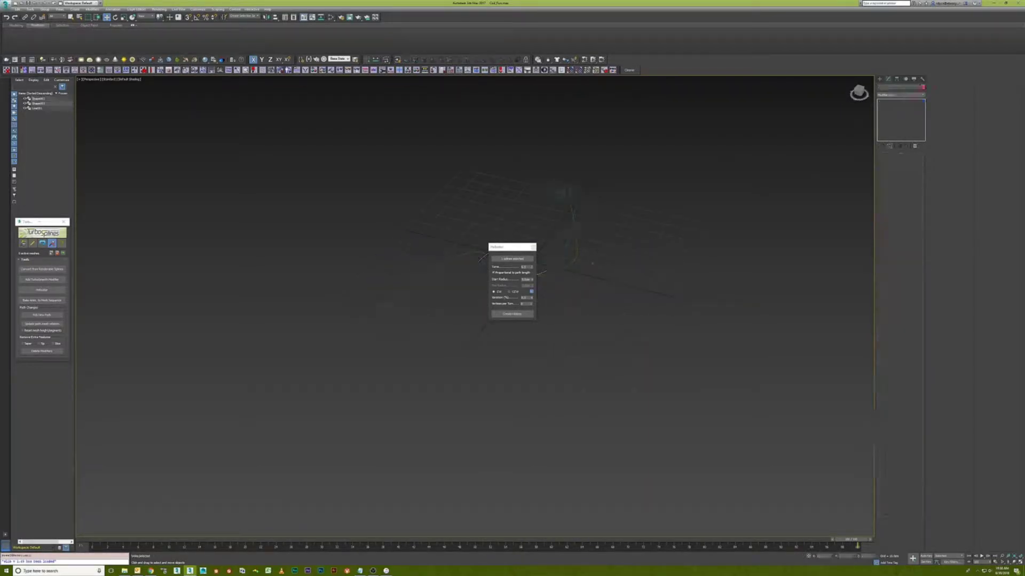
pyautogui.press('Delete')
pyautogui.click(526, 297)
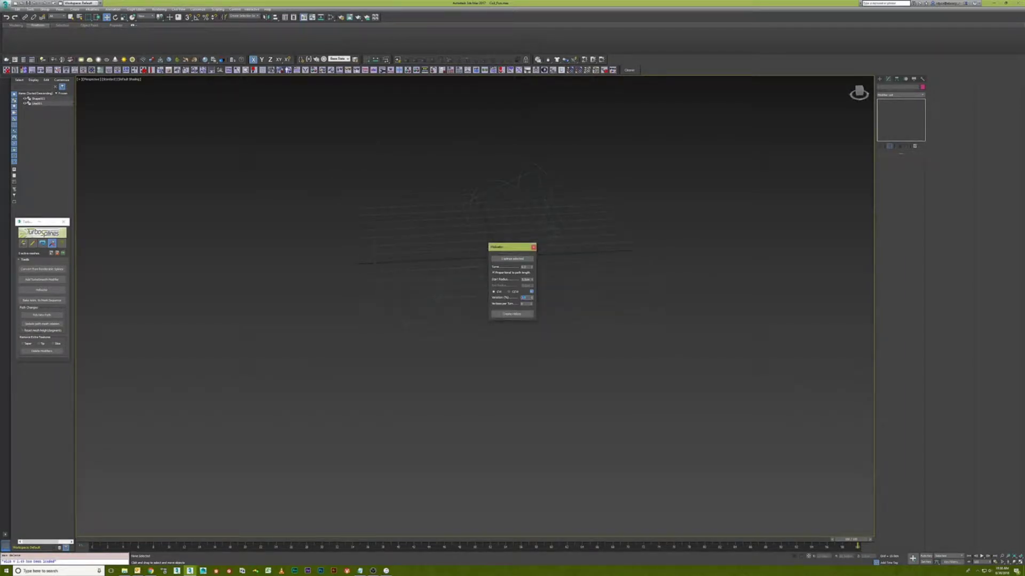
pyautogui.click(511, 313)
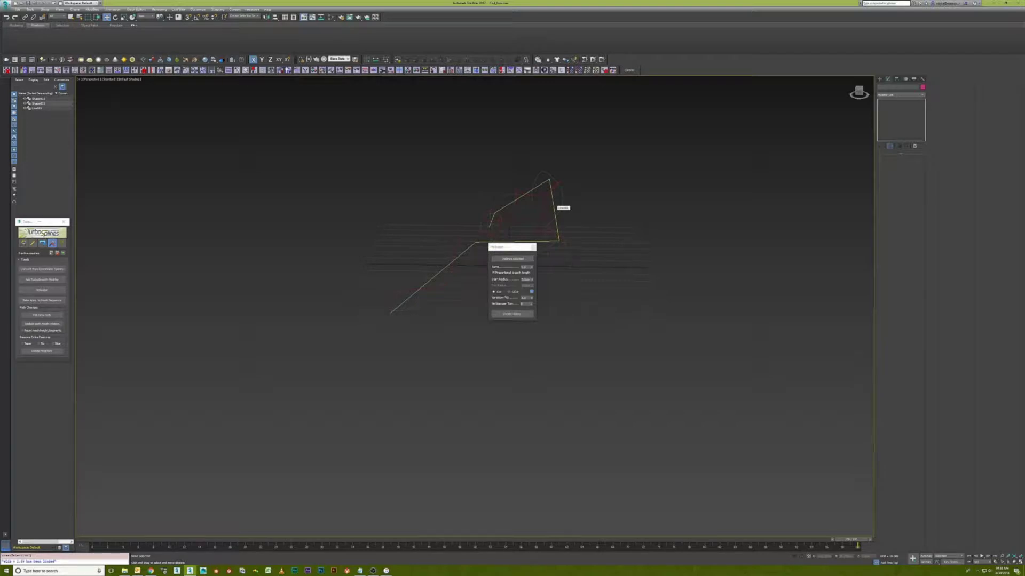
# Create a helix along the straight path line with a new Start Radius.
pyautogui.click(559, 206)
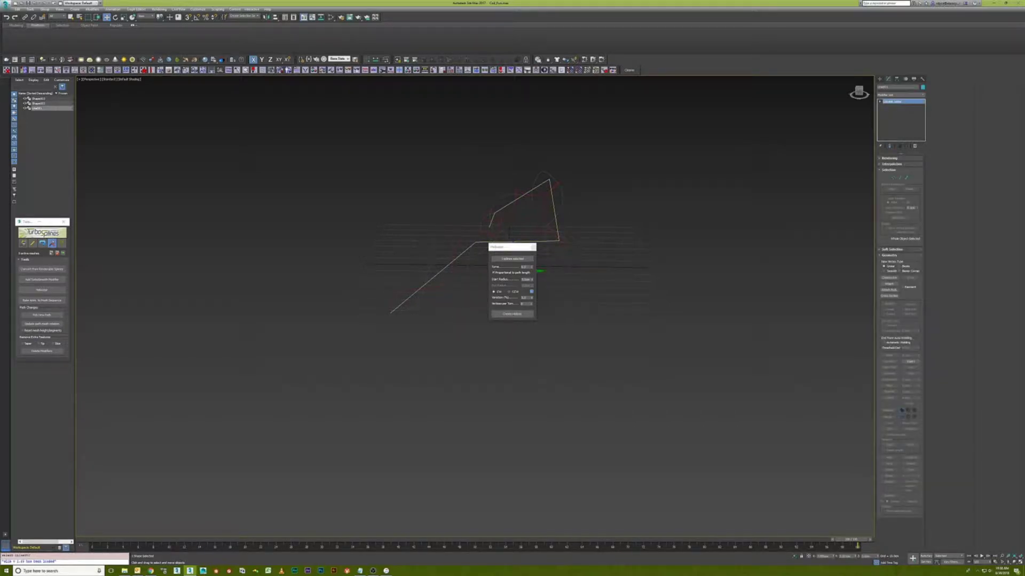
pyautogui.click(532, 247)
pyautogui.doubleClick(526, 279)
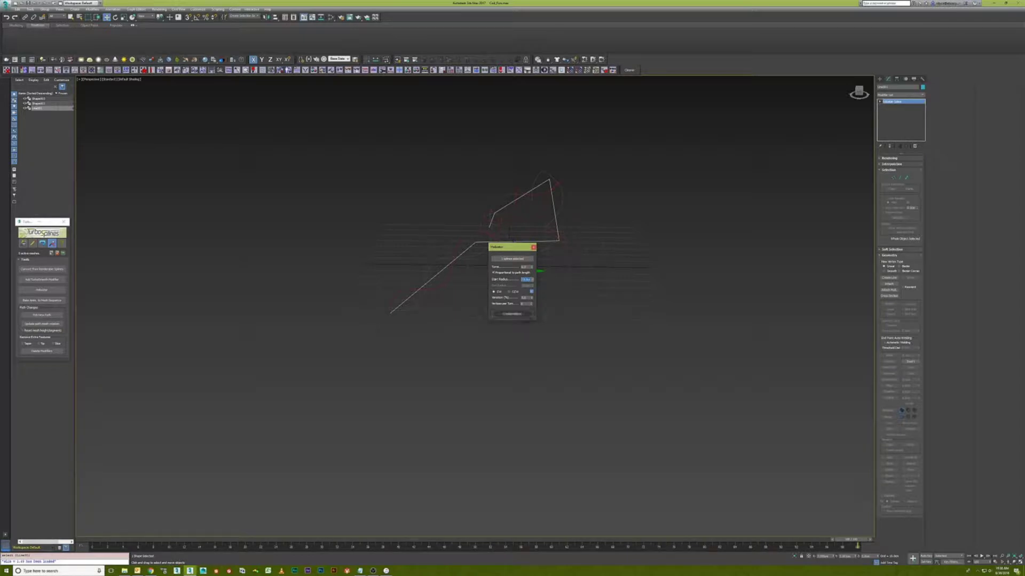
pyautogui.click(512, 313)
pyautogui.keyDown('alt'); pyautogui.moveTo(513, 320); pyautogui.dragTo(640, 320, button='middle'); pyautogui.keyUp('alt')
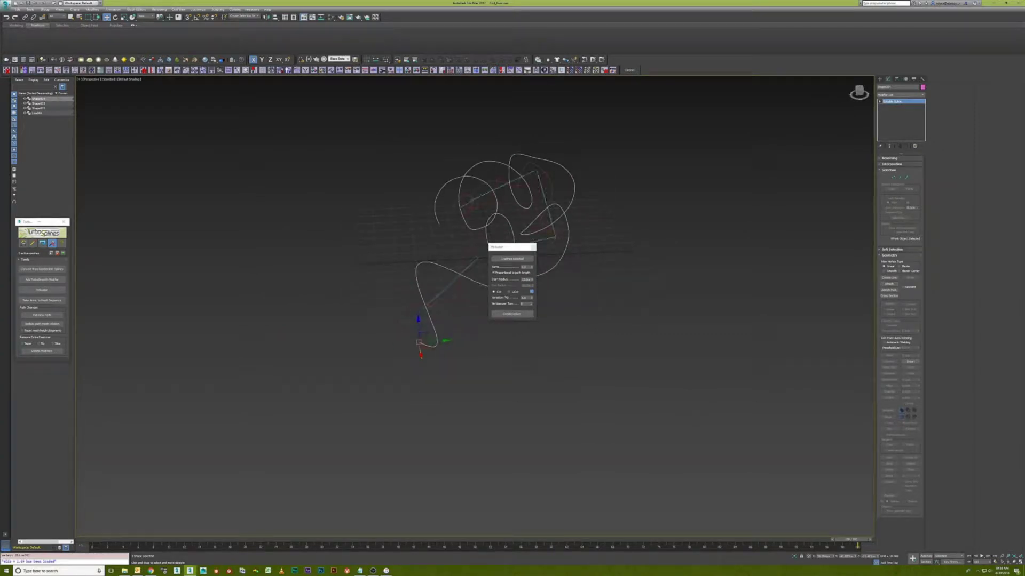
# Rotate the path line around its pivot for the next helices.
pyautogui.click(414, 318)
pyautogui.press('e')
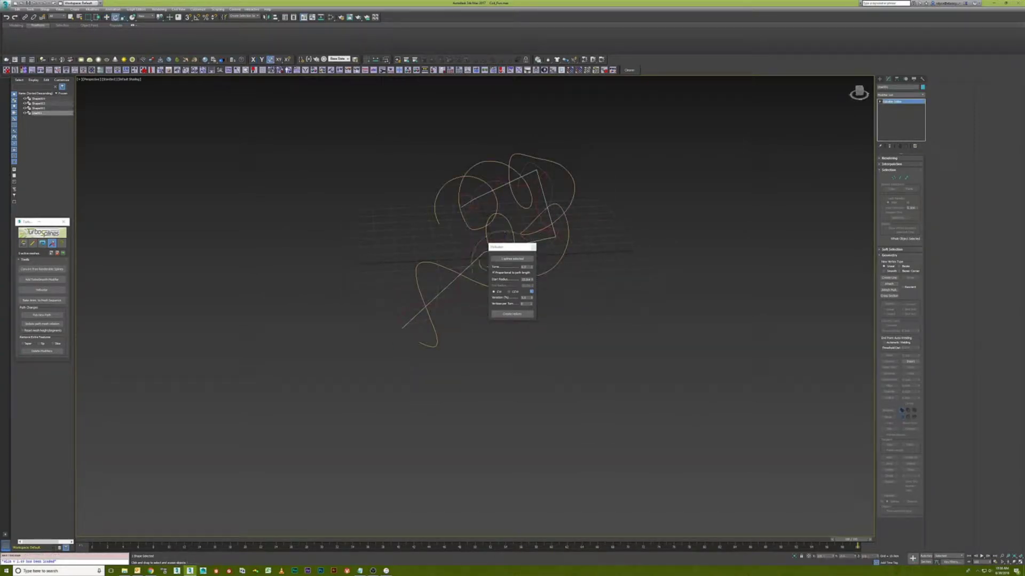
pyautogui.moveTo(491, 257); pyautogui.dragTo(481, 276)
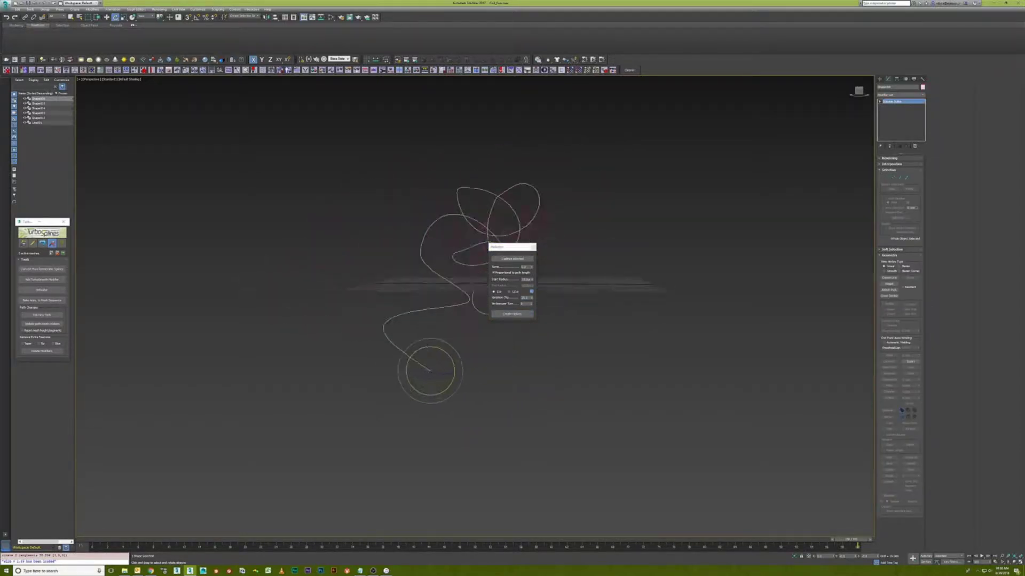
# Clear the selection and move the Helixator dialog aside.
pyautogui.hotkey('ctrl', 'd')
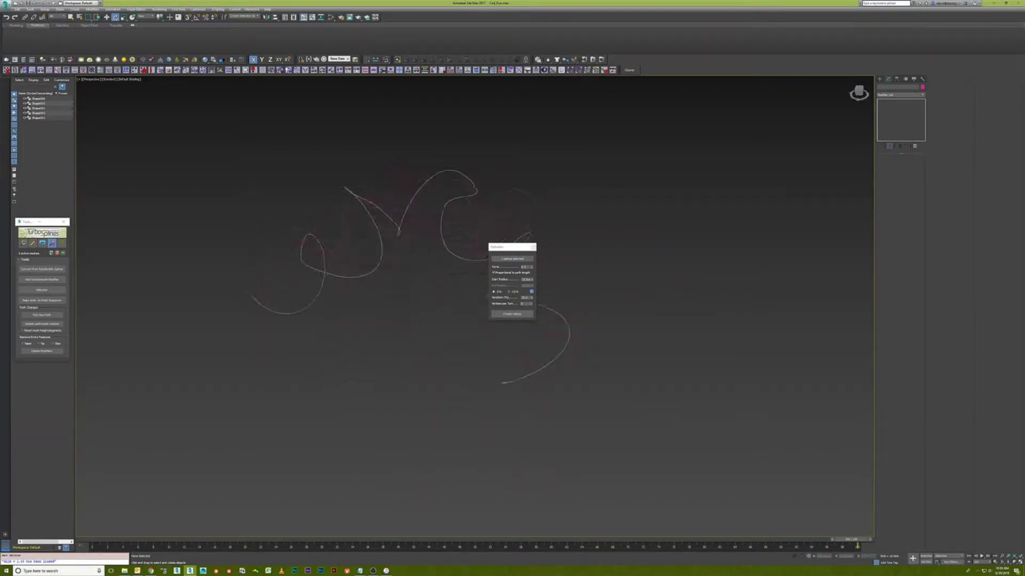
pyautogui.moveTo(505, 247); pyautogui.dragTo(672, 261)
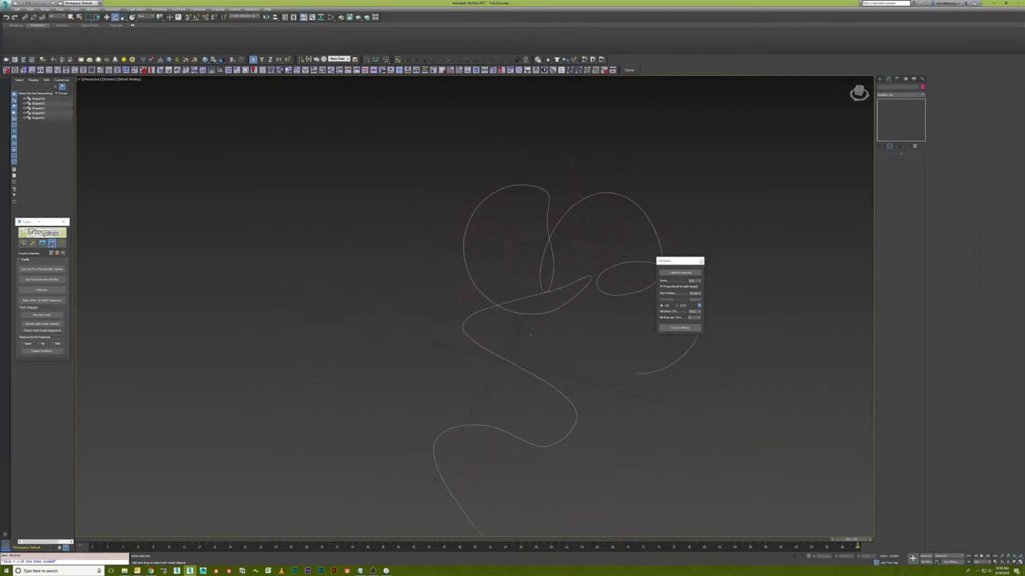
# Apply Normalize Spline to all five shape splines.
pyautogui.hotkey('ctrl', 'a')
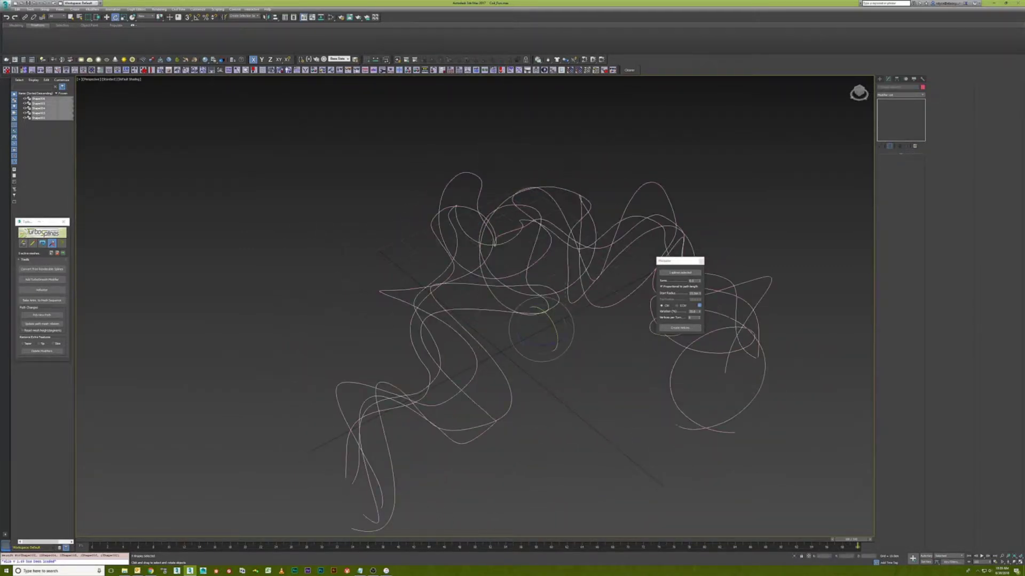
pyautogui.click(901, 95)
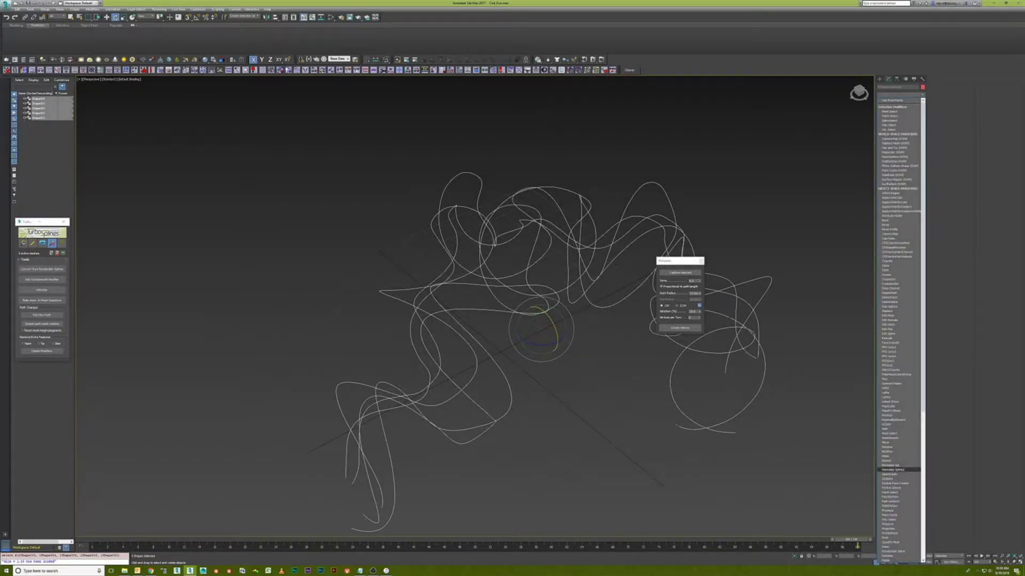
pyautogui.click(895, 469)
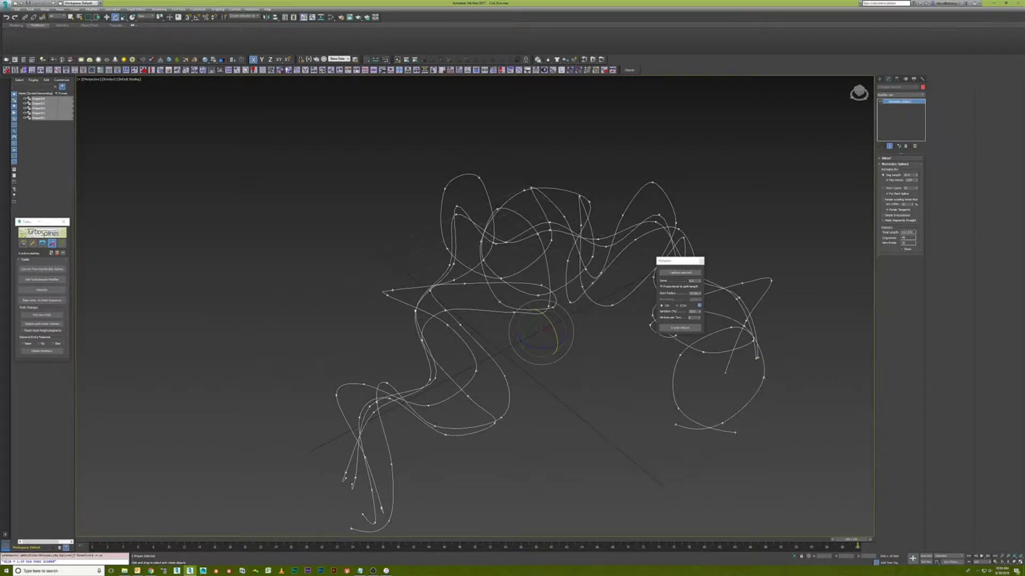
# Normalize by Knot Count and lower the knot count into smooth sweeping curves.
pyautogui.click(885, 188)
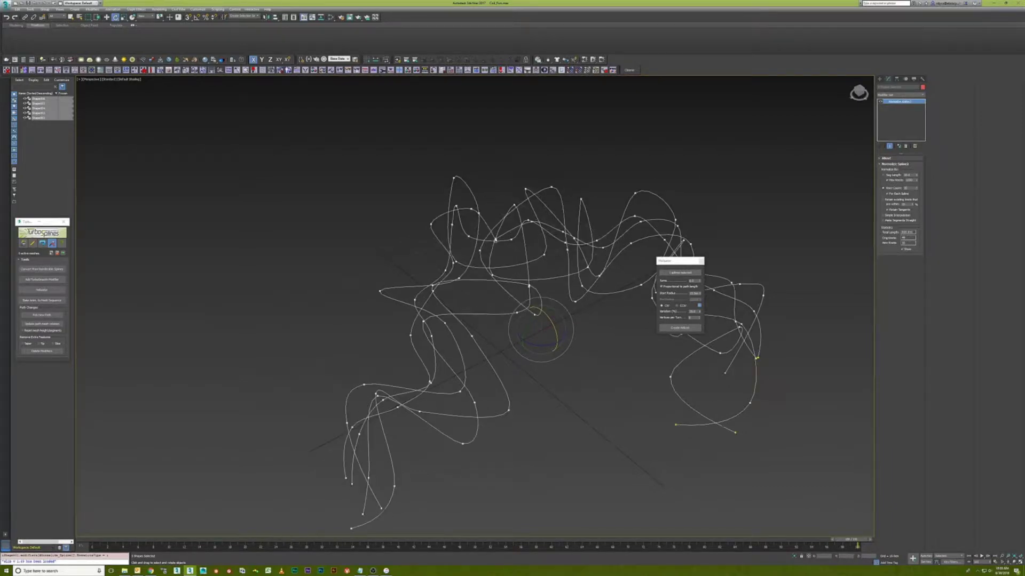
pyautogui.moveTo(917, 188); pyautogui.dragTo(916, 178)
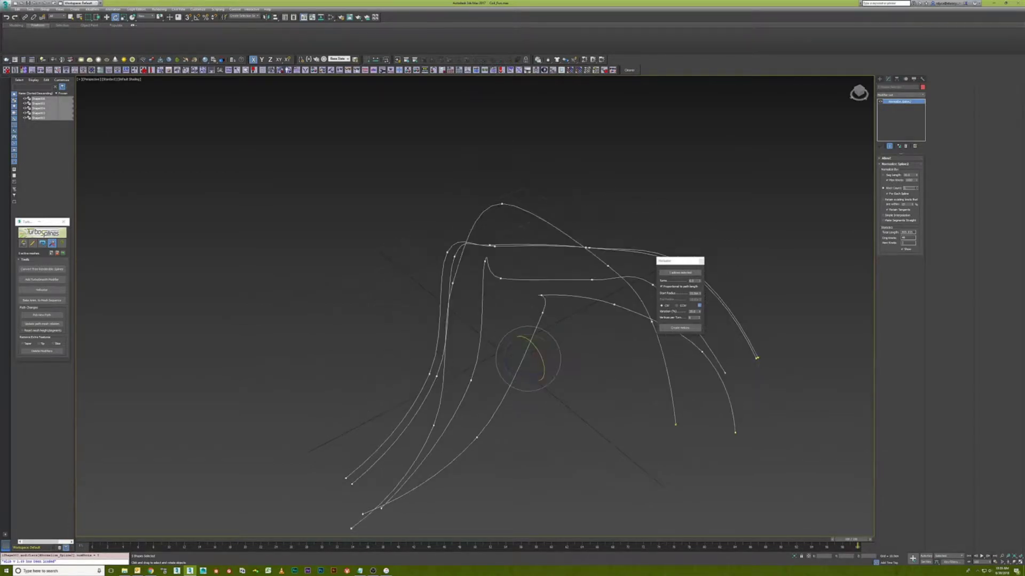
pyautogui.moveTo(916, 181); pyautogui.dragTo(916, 170)
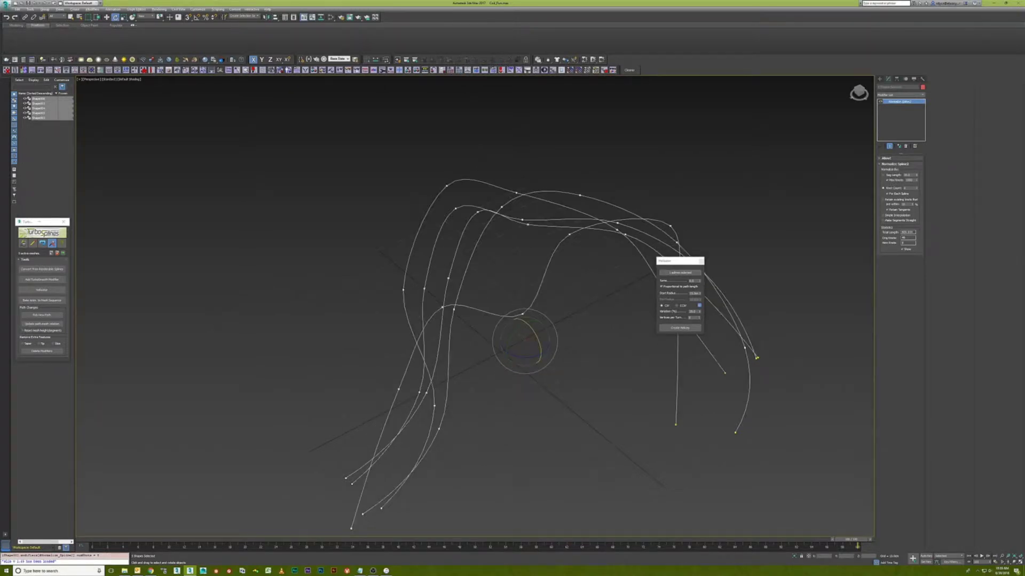
pyautogui.moveTo(521, 336)
pyautogui.keyDown('alt'); pyautogui.mouseDown(button='middle')
pyautogui.moveTo(449, 320)
pyautogui.moveTo(544, 320)
pyautogui.mouseUp(button='middle'); pyautogui.keyUp('alt')
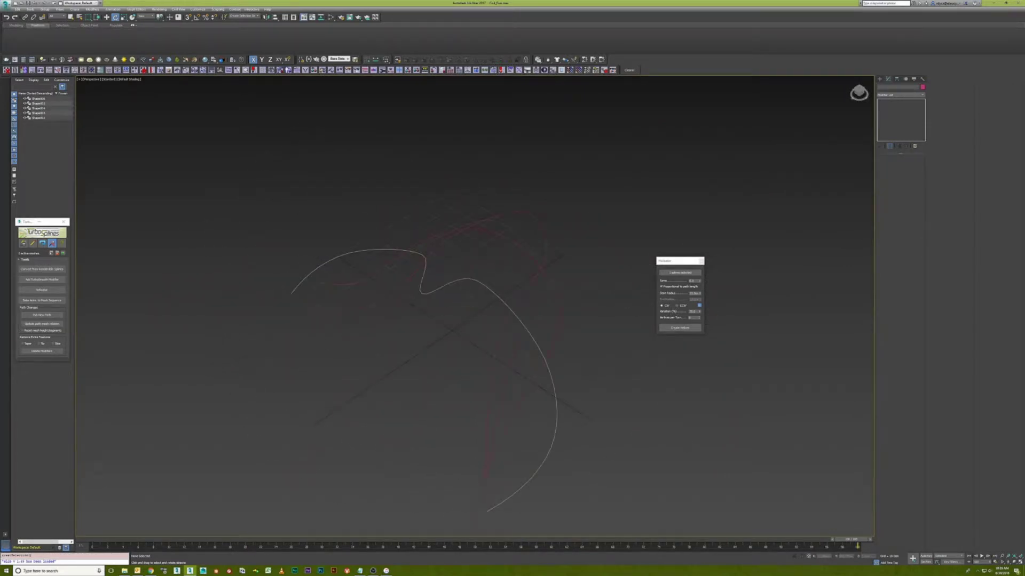
# Draw a long straight horizontal line in the Front view and return to perspective.
pyautogui.moveTo(669, 261); pyautogui.dragTo(29, 373)
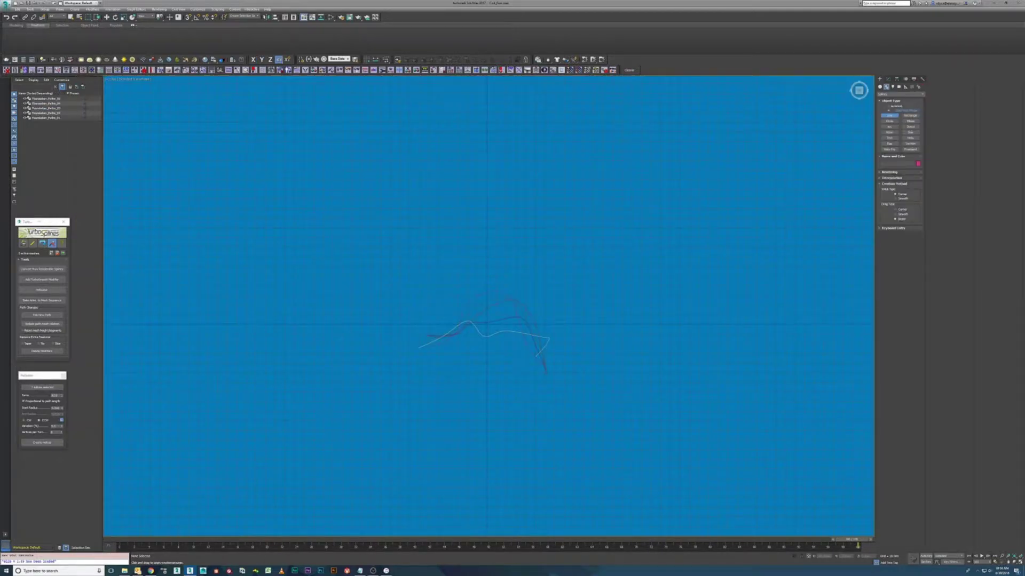
pyautogui.click(632, 324)
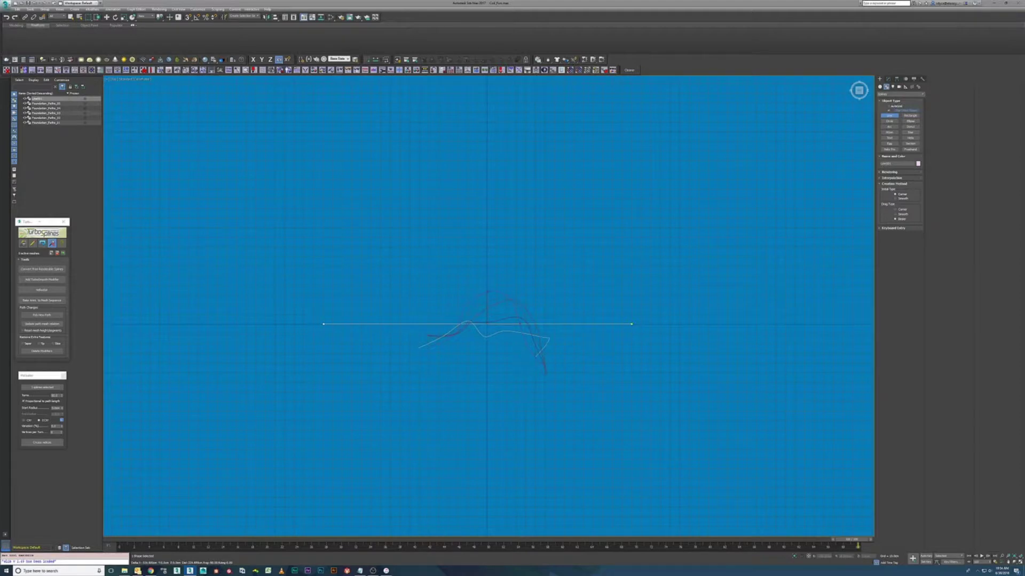
pyautogui.rightClick(324, 325)
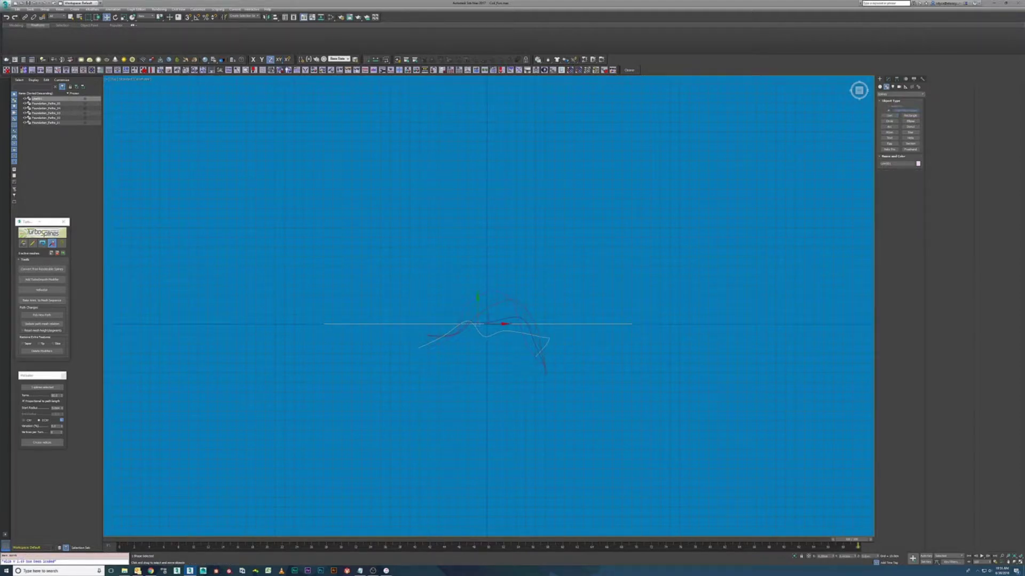
pyautogui.hotkey('alt', 'w')
pyautogui.hotkey('alt', 'w')
pyautogui.click(885, 85)
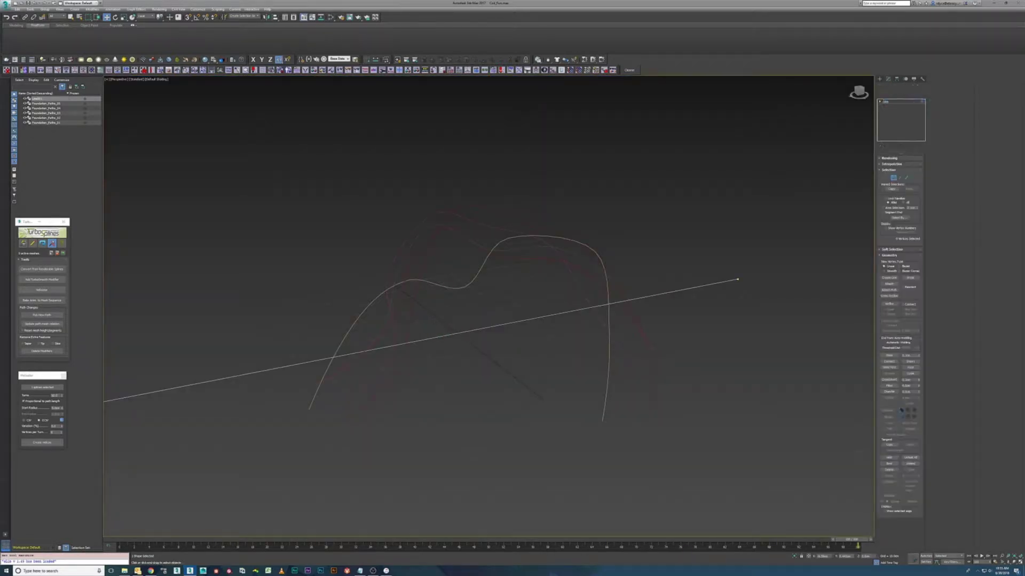
pyautogui.scroll(-3, 616, 302)
pyautogui.click(616, 302)
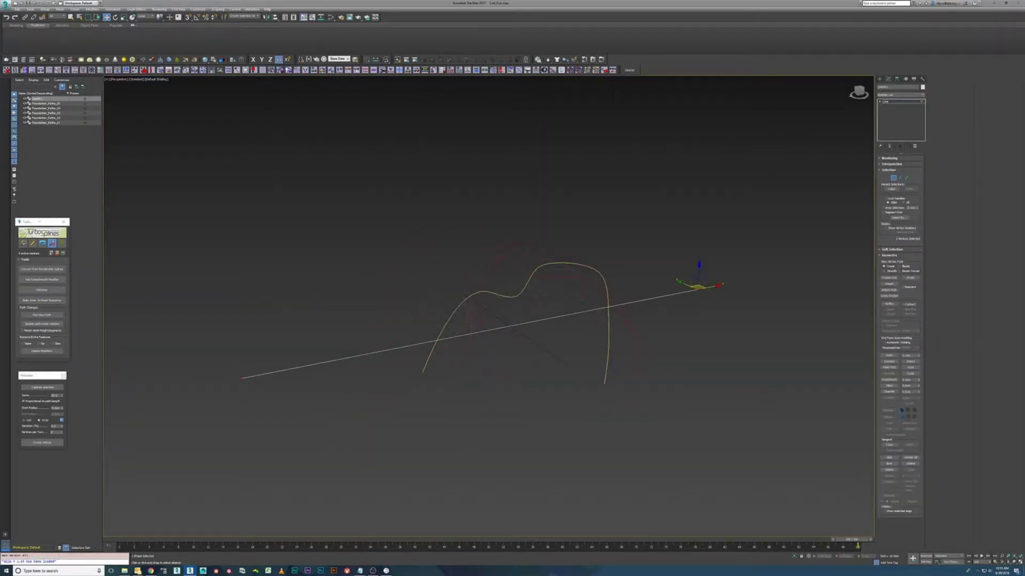
# Rename the new line Grow_Line in the scene list.
pyautogui.click(241, 377)
pyautogui.rightClick(239, 378)
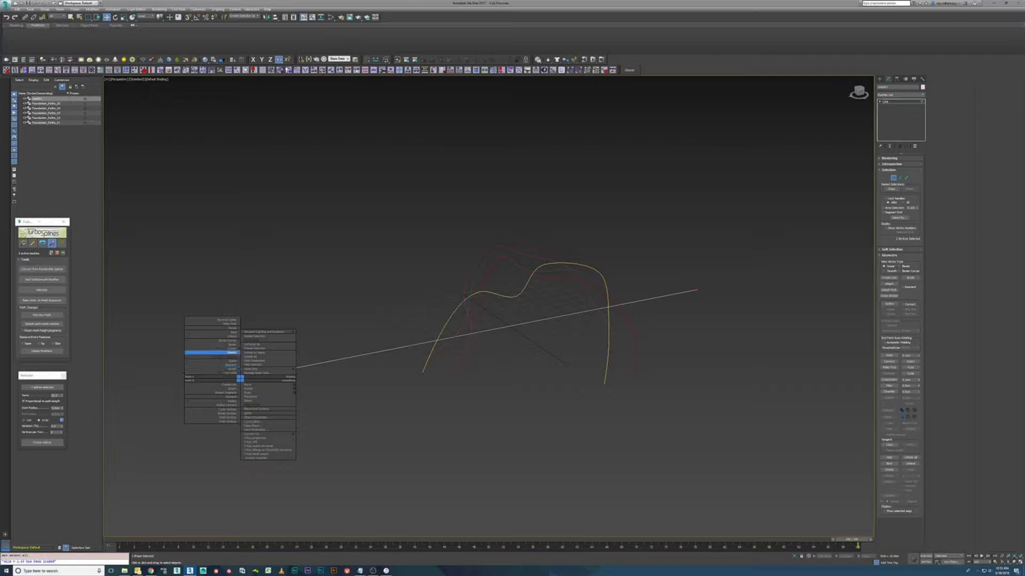
pyautogui.click(228, 352)
pyautogui.click(497, 327)
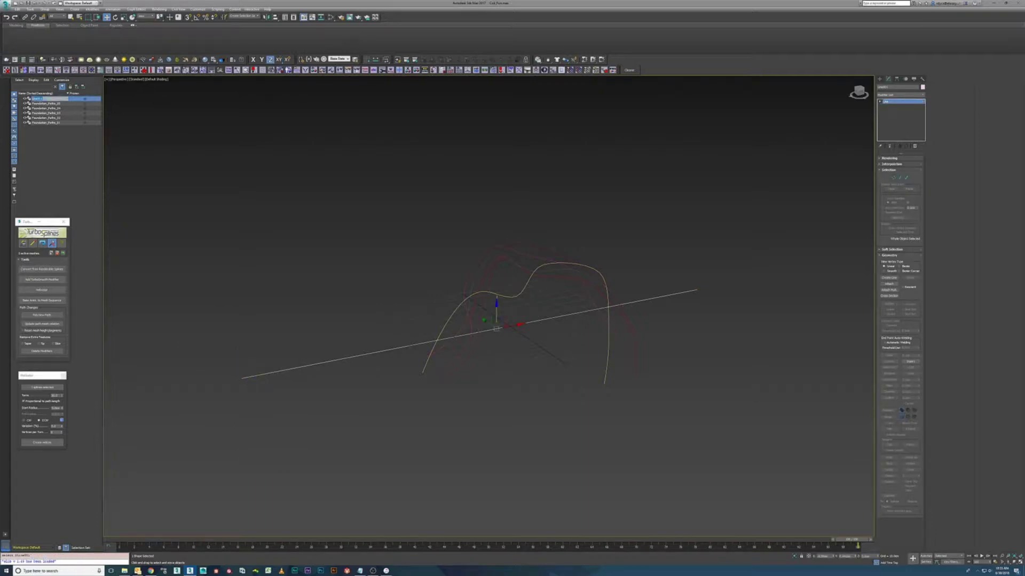
pyautogui.press('BackSpace')
pyautogui.write('Lines')
# Set Grow_Line as the Helixator source spline and create helices along it.
pyautogui.click(27, 388)
pyautogui.click(42, 387)
pyautogui.click(33, 38)
pyautogui.click(125, 149)
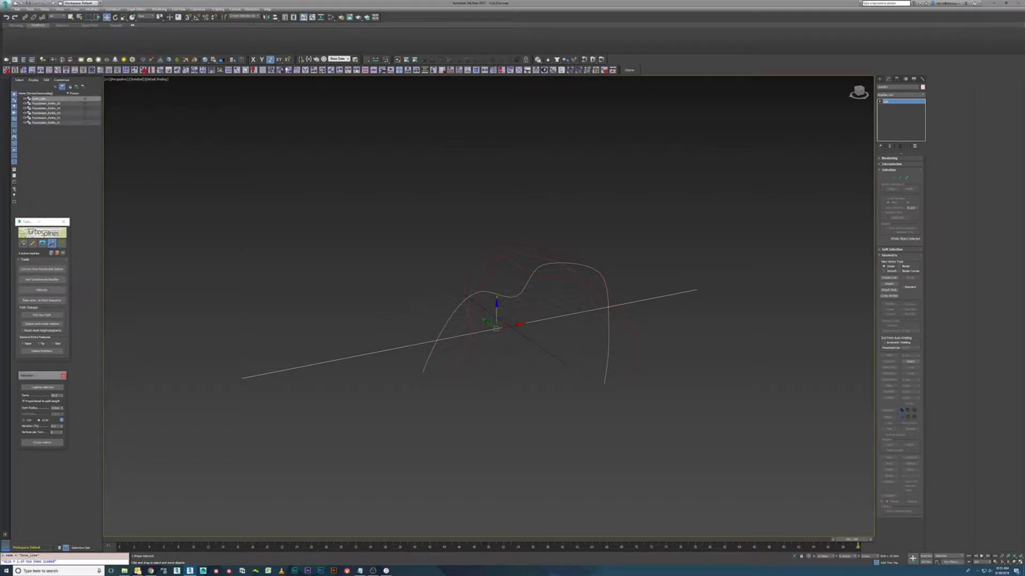
pyautogui.click(42, 442)
# Generate a helix spring along Grow_Line, then select the white curve.
pyautogui.click(41, 442)
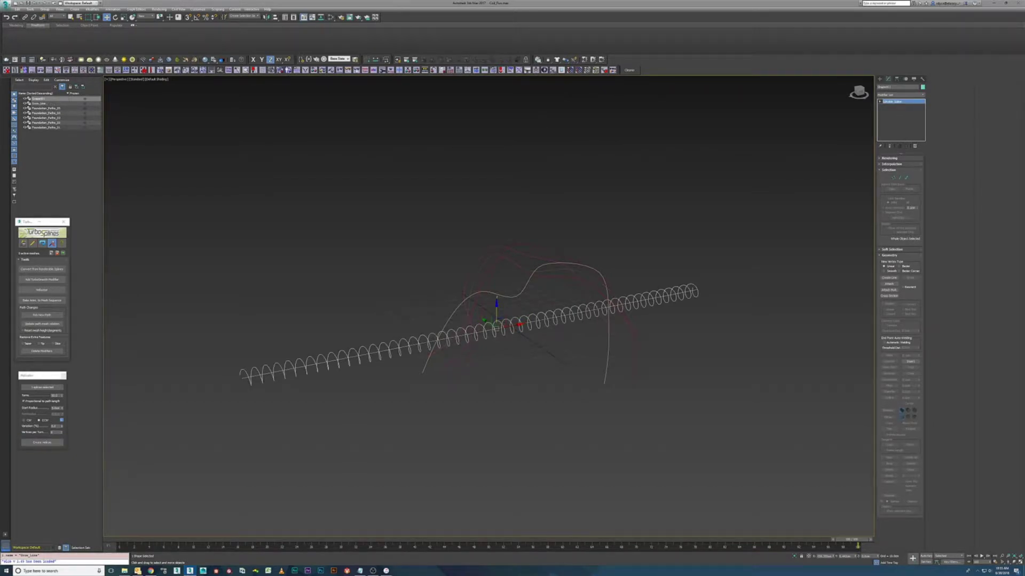
pyautogui.keyDown('alt'); pyautogui.moveTo(512, 241); pyautogui.dragTo(561, 240, button='middle'); pyautogui.keyUp('alt')
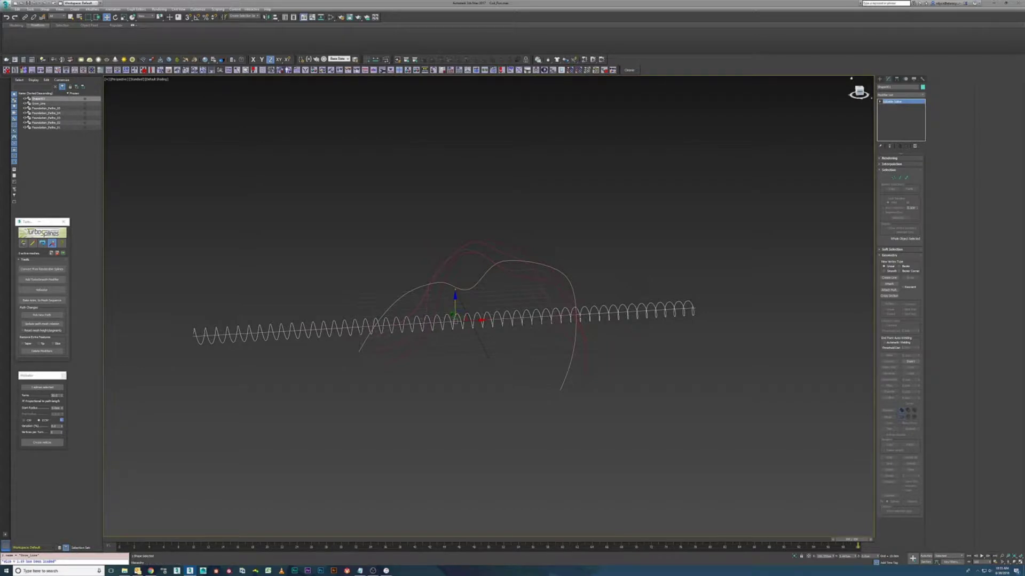
pyautogui.click(769, 201)
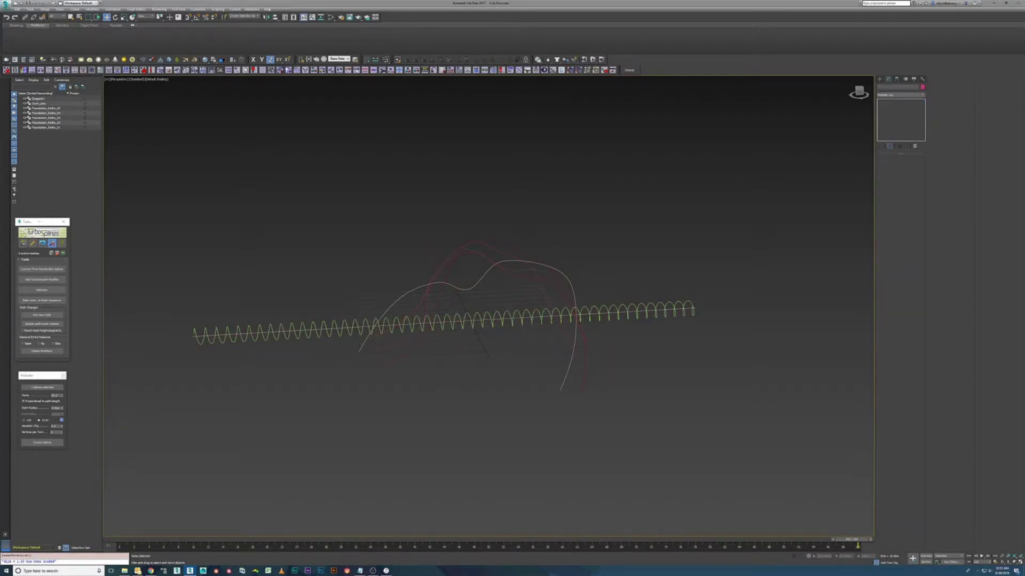
pyautogui.click(480, 276)
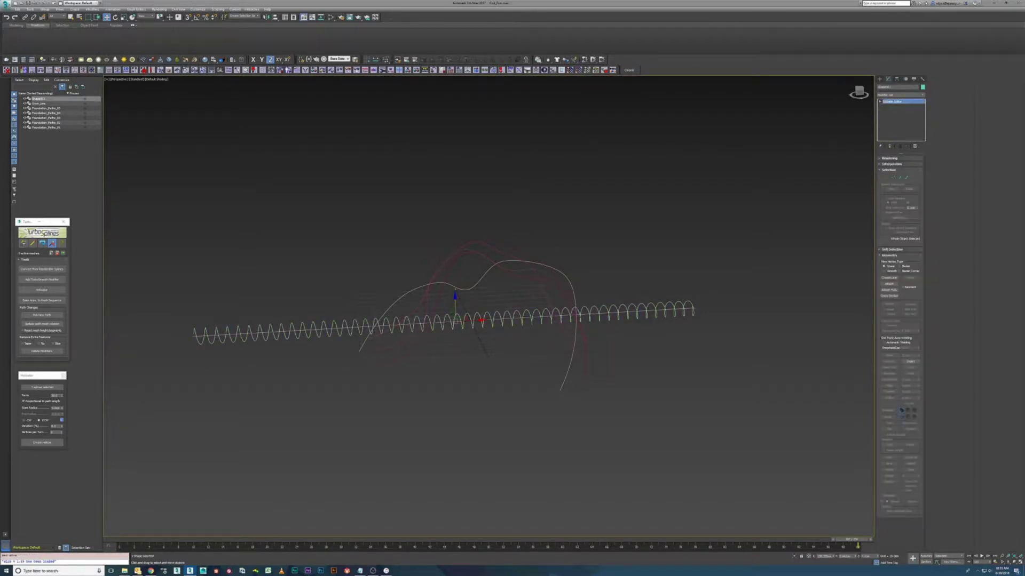
pyautogui.keyDown('alt'); pyautogui.moveTo(513, 321); pyautogui.dragTo(560, 304, button='middle'); pyautogui.keyUp('alt')
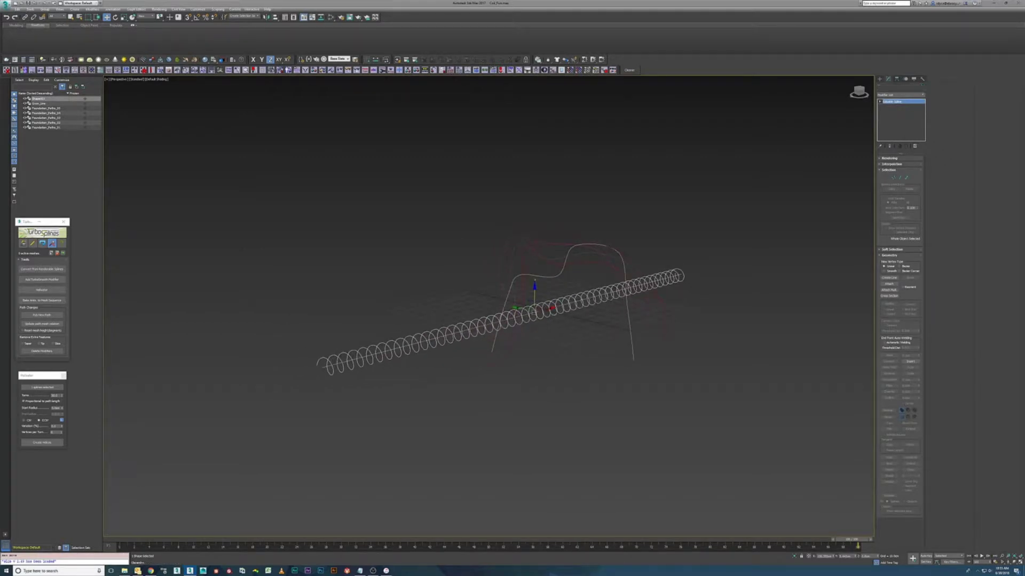
# Centre the white curve's pivot on the curve via Affect Pivot Only > Center to Object.
pyautogui.click(897, 78)
pyautogui.click(900, 115)
pyautogui.click(900, 143)
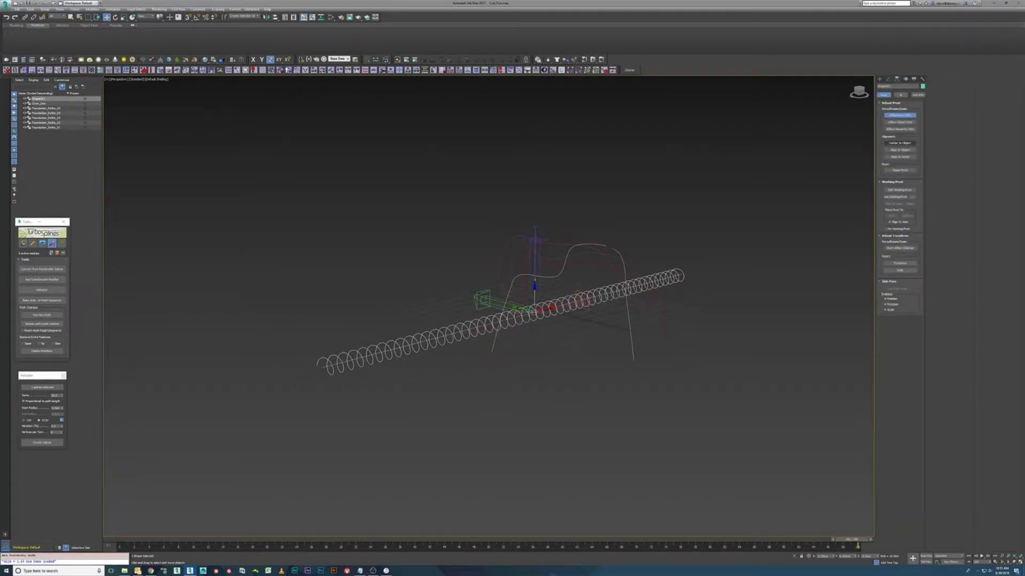
pyautogui.click(899, 115)
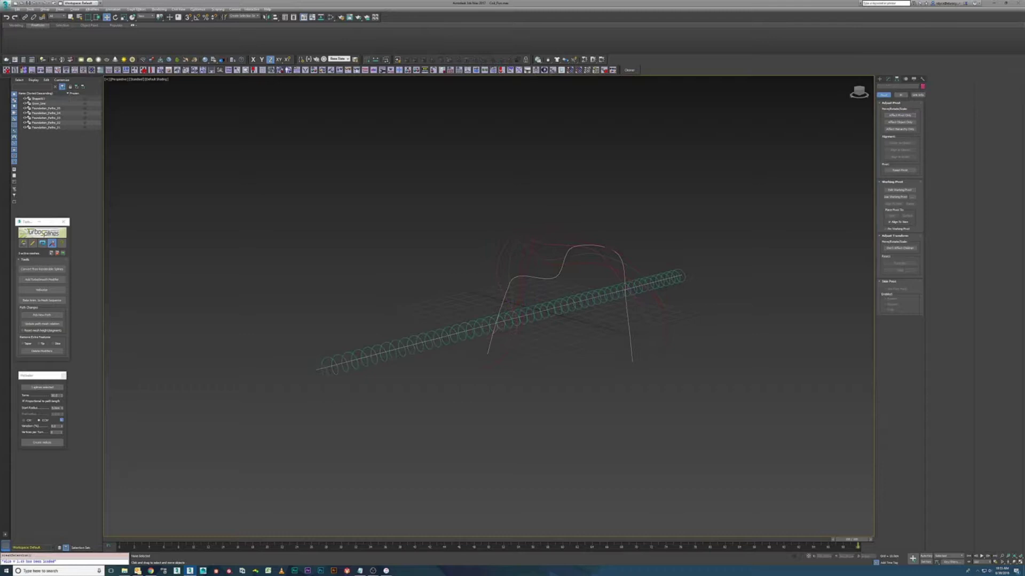
# Reselect the white curve and return to the Modify panel.
pyautogui.keyDown('alt'); pyautogui.moveTo(513, 321); pyautogui.dragTo(560, 336, button='middle'); pyautogui.keyUp('alt')
pyautogui.keyDown('alt'); pyautogui.moveTo(481, 337); pyautogui.dragTo(513, 336, button='middle'); pyautogui.keyUp('alt')
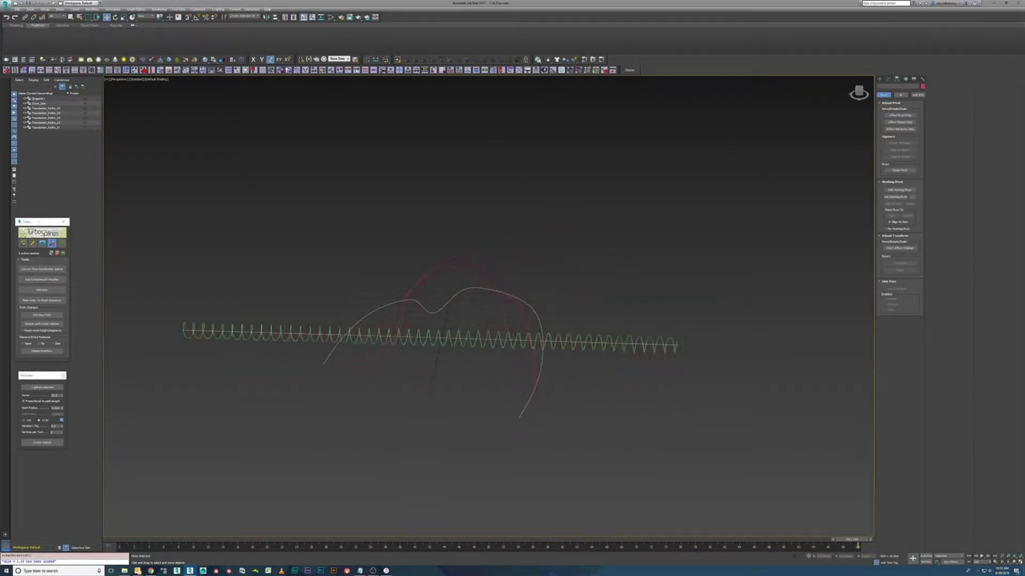
pyautogui.click(425, 308)
pyautogui.keyDown('alt'); pyautogui.moveTo(425, 308); pyautogui.dragTo(480, 305, button='middle'); pyautogui.keyUp('alt')
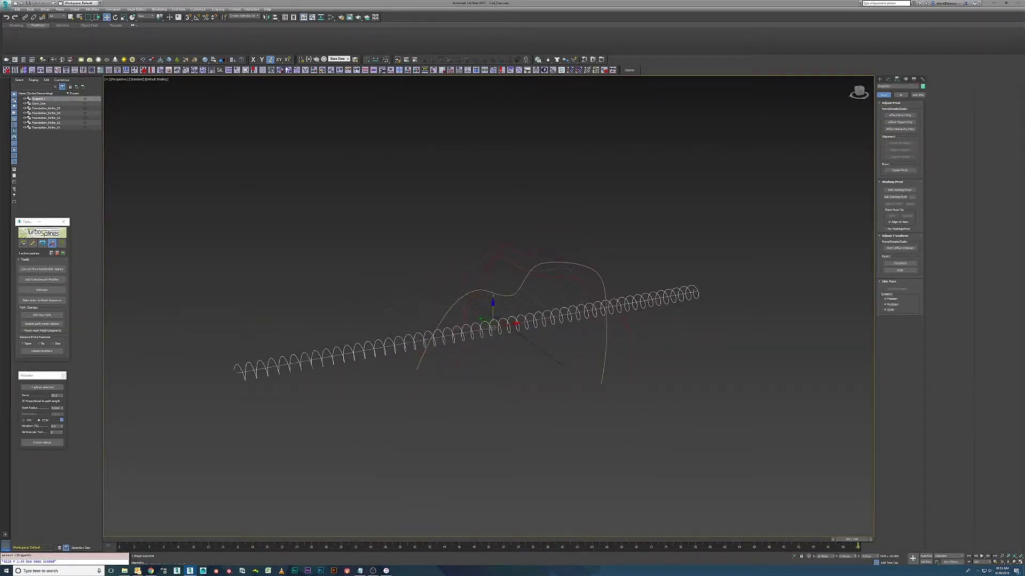
pyautogui.click(890, 79)
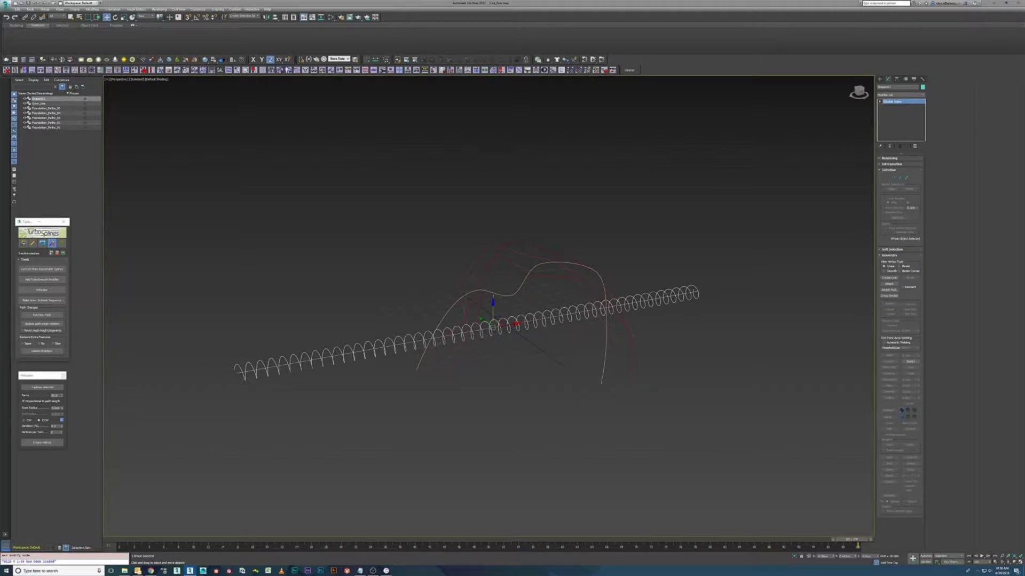
# Add Path Deform Binding (WSM) to the coil with the white curve as its path.
pyautogui.click(900, 95)
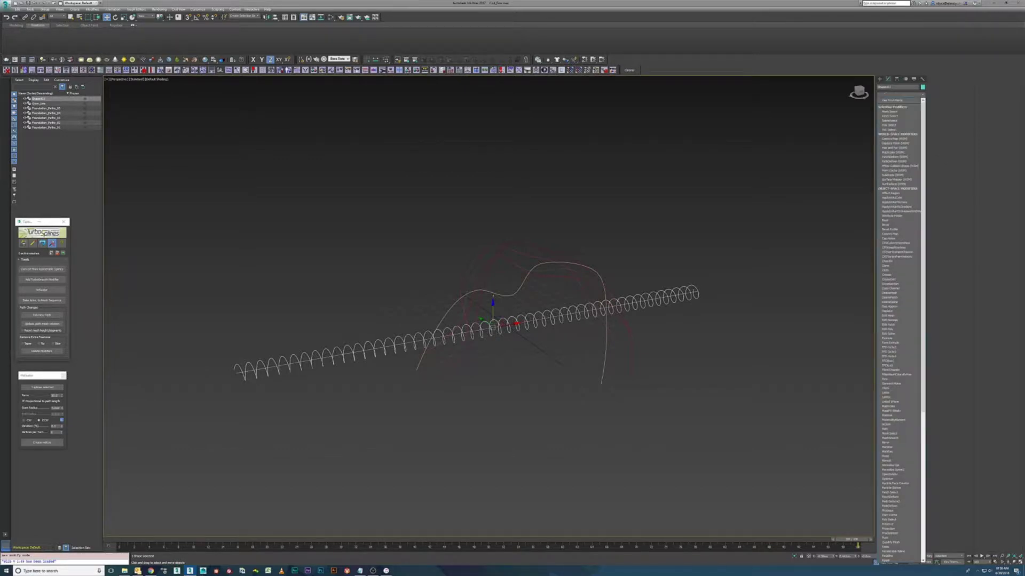
pyautogui.click(897, 125)
pyautogui.click(899, 173)
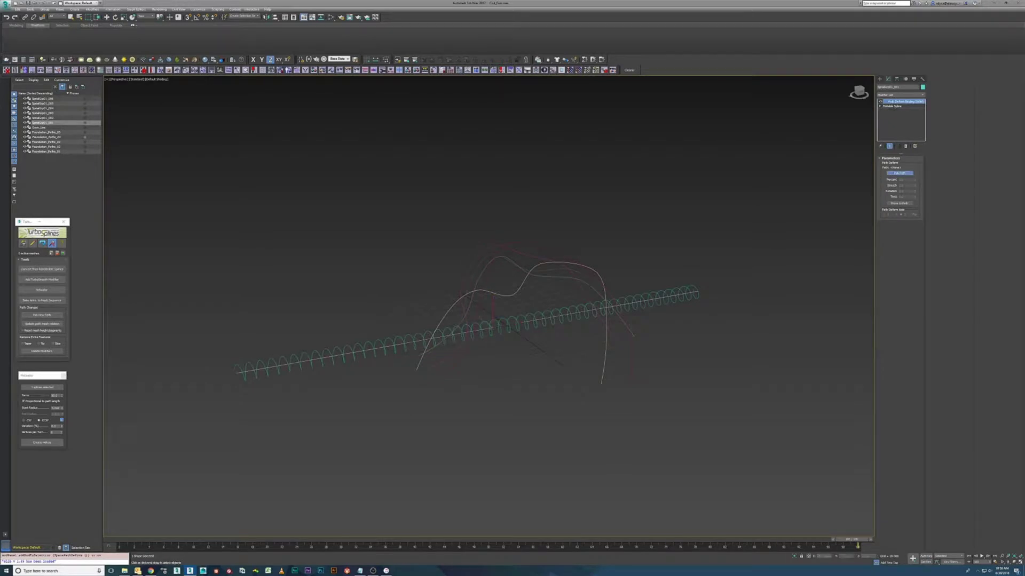
pyautogui.click(604, 350)
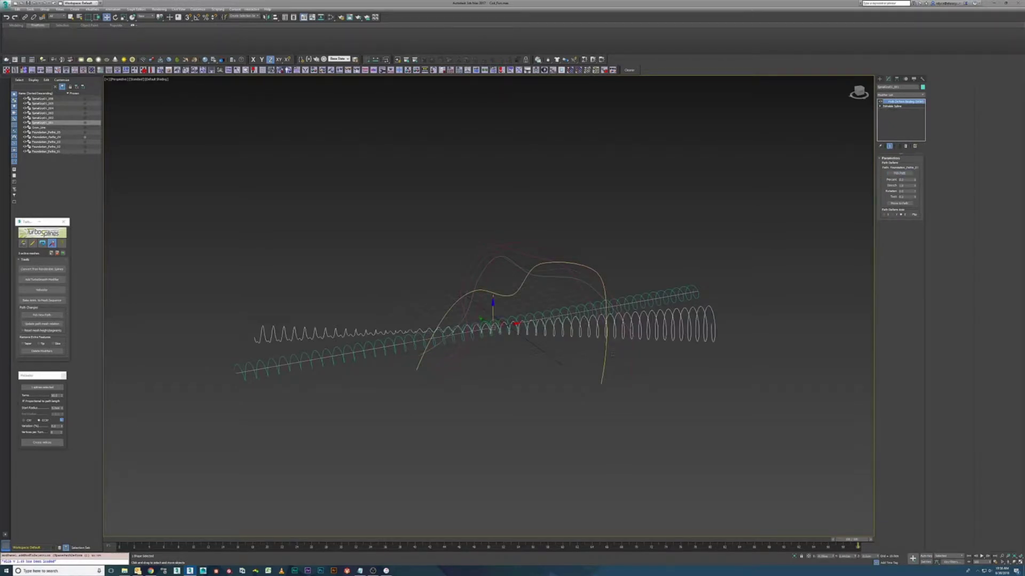
# Move the coil onto the path along the Z axis and bring up the modifier's copy options.
pyautogui.click(900, 203)
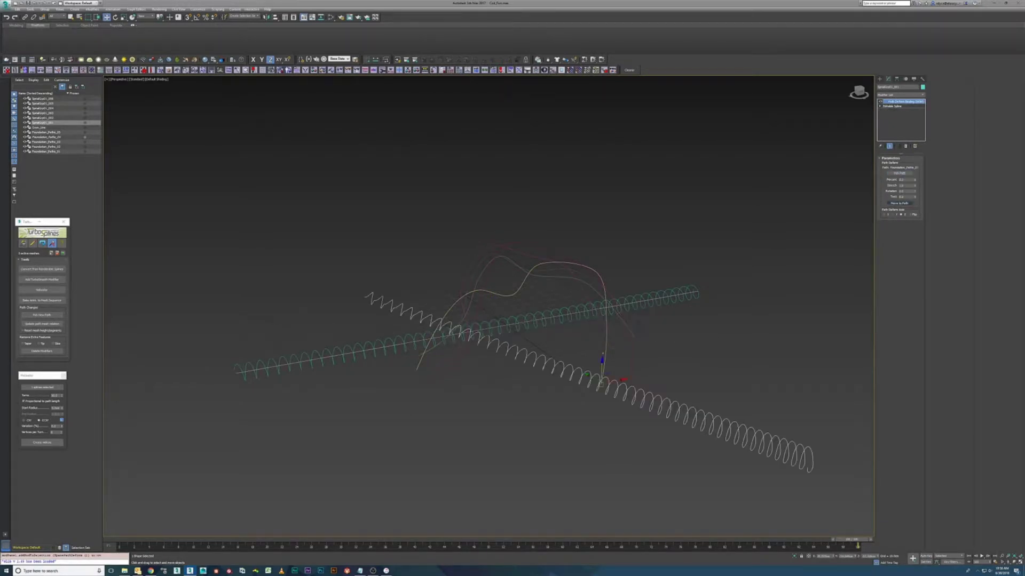
pyautogui.click(895, 214)
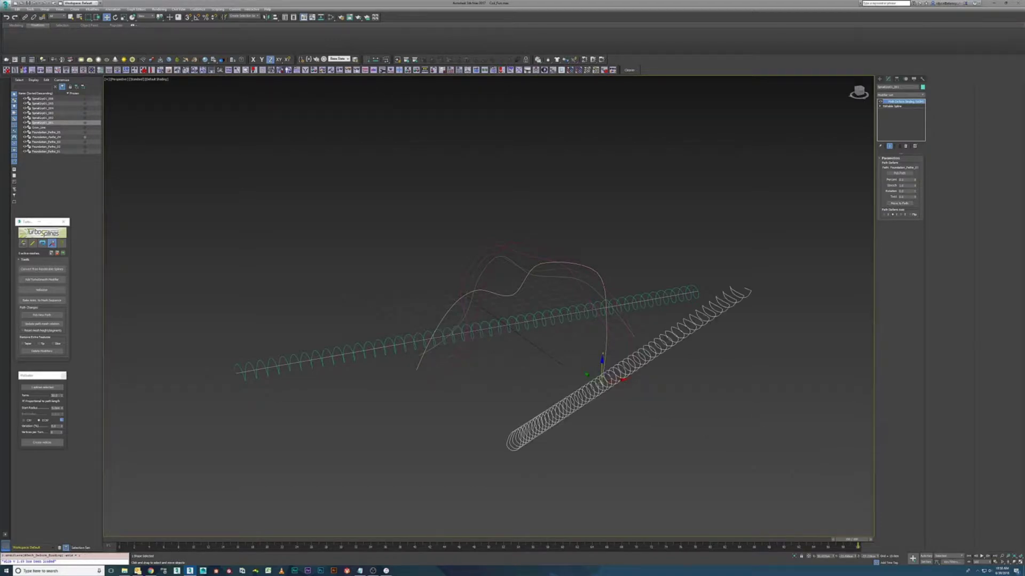
pyautogui.click(900, 215)
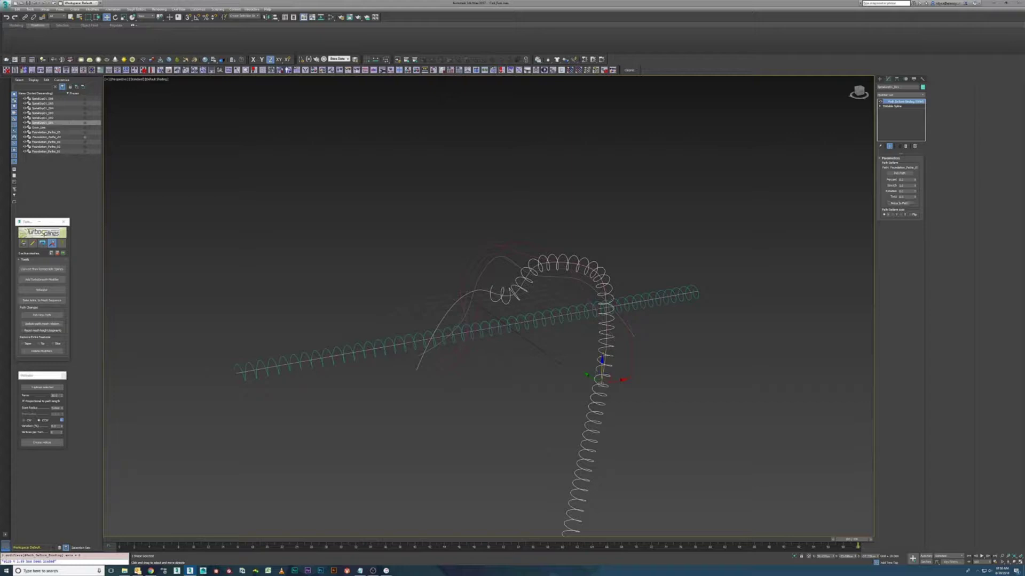
pyautogui.rightClick(911, 101)
# Copy the Path Deform modifier and paste it onto the next three coils in the SpiralGrp list.
pyautogui.click(927, 122)
pyautogui.click(40, 117)
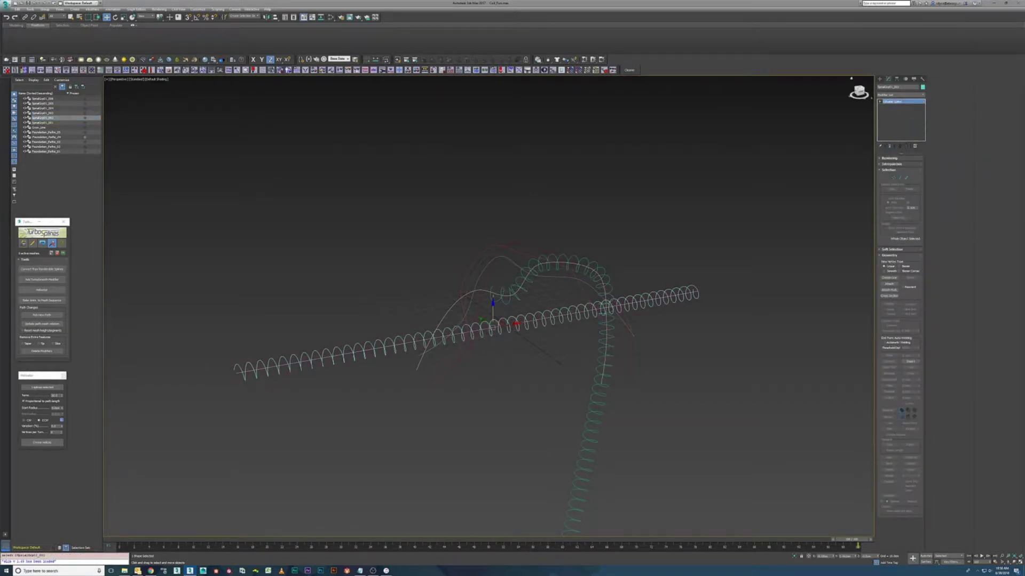
pyautogui.rightClick(900, 117)
pyautogui.click(916, 125)
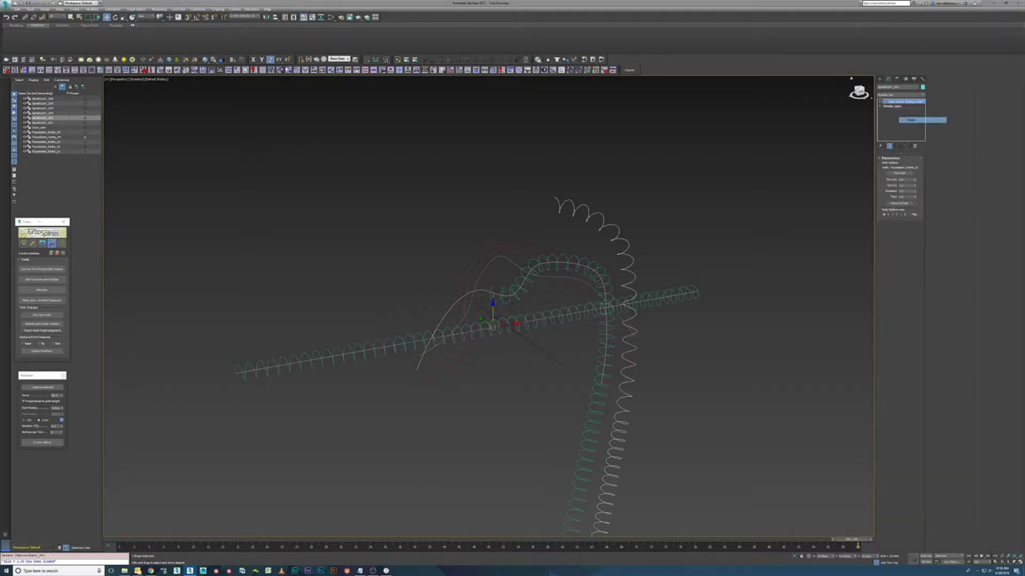
pyautogui.click(40, 114)
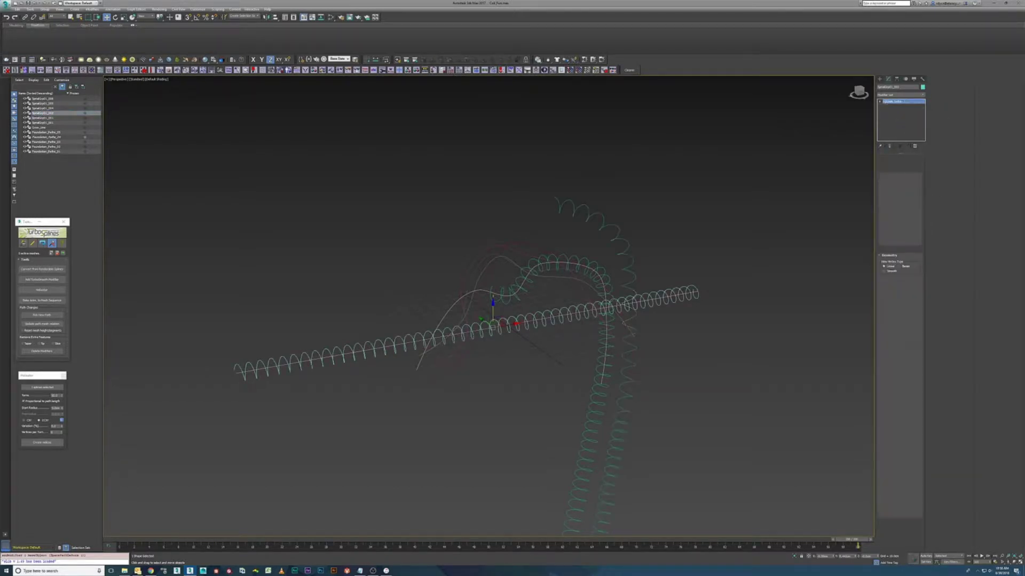
pyautogui.rightClick(907, 118)
pyautogui.click(918, 120)
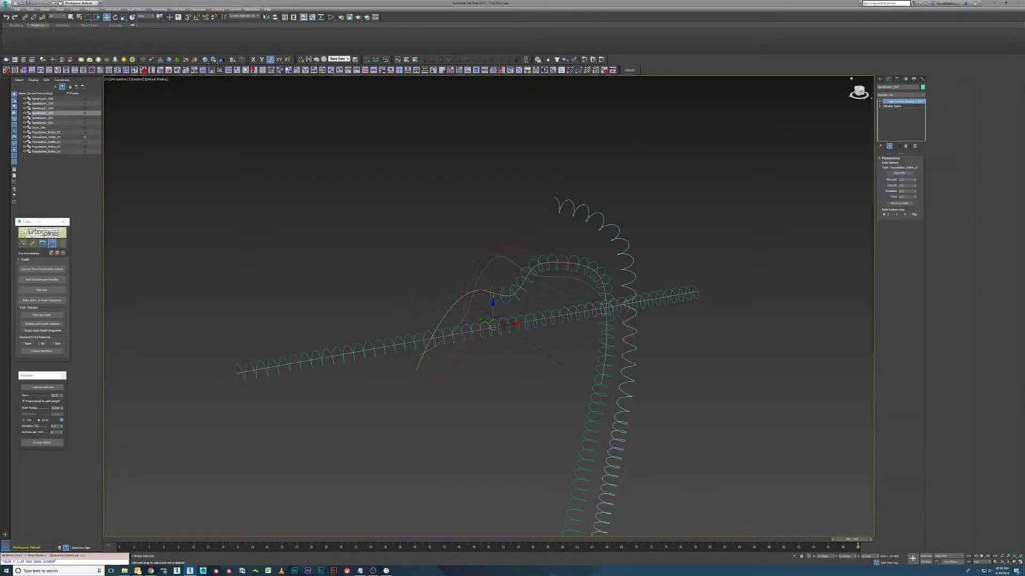
pyautogui.click(40, 108)
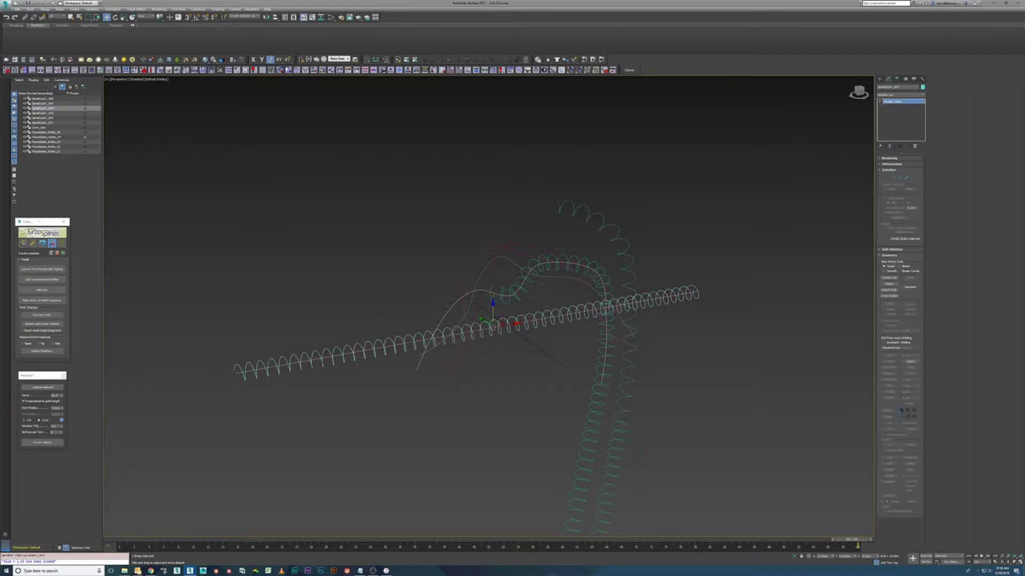
pyautogui.rightClick(901, 107)
pyautogui.click(913, 119)
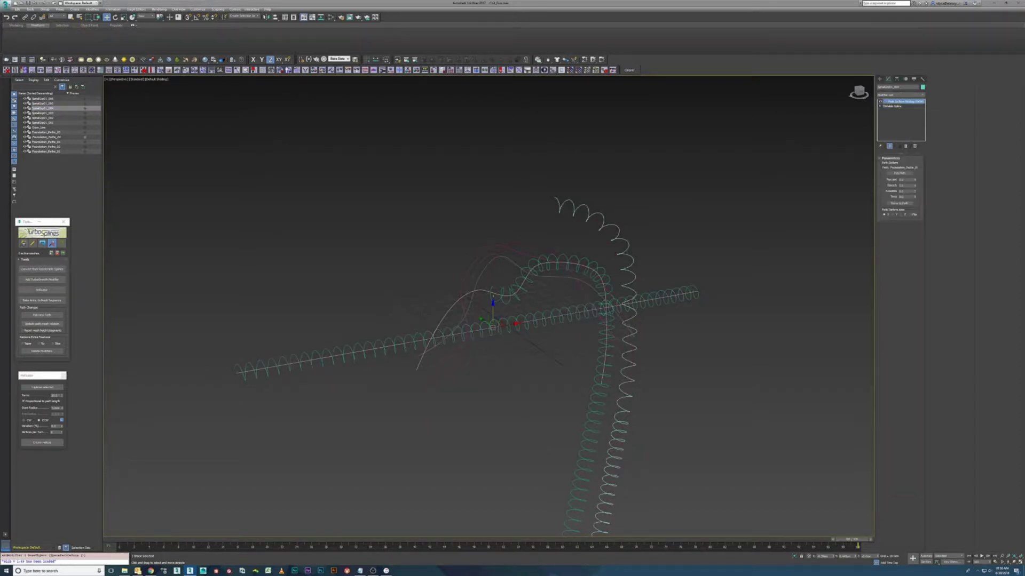
# Paste the copied Path Deform modifier onto two more coils further up the list.
pyautogui.click(40, 103)
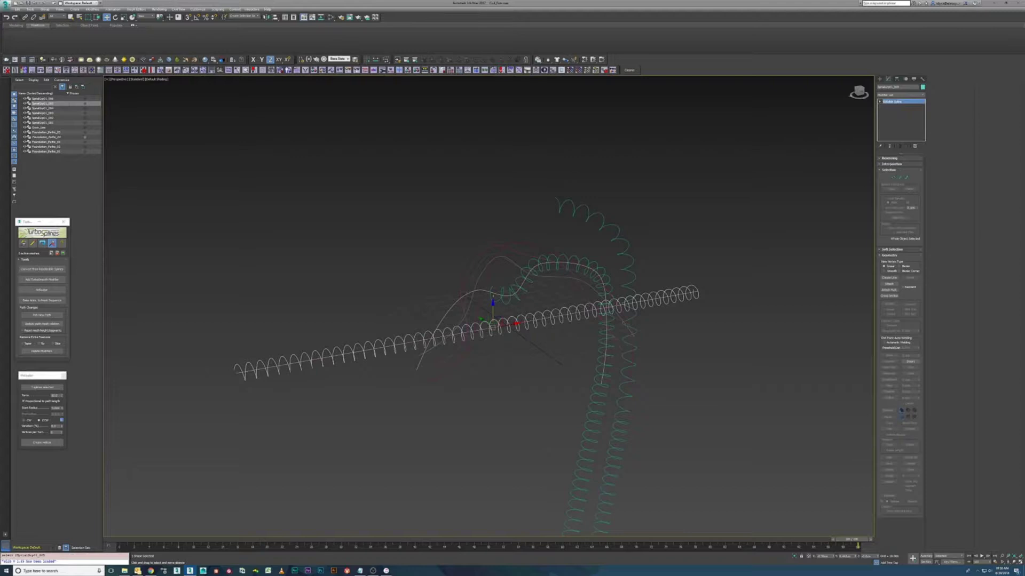
pyautogui.rightClick(891, 125)
pyautogui.click(903, 129)
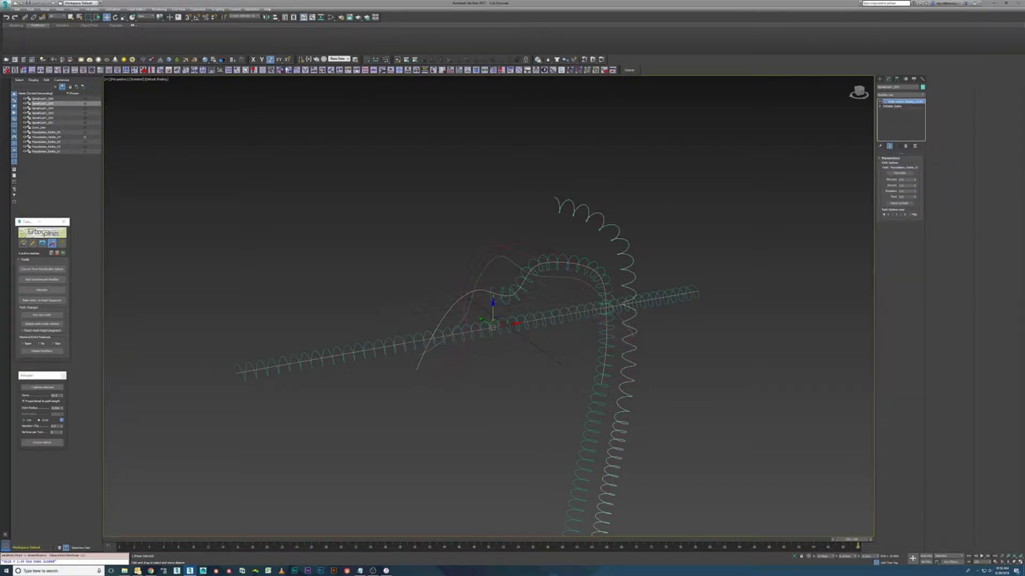
pyautogui.click(41, 99)
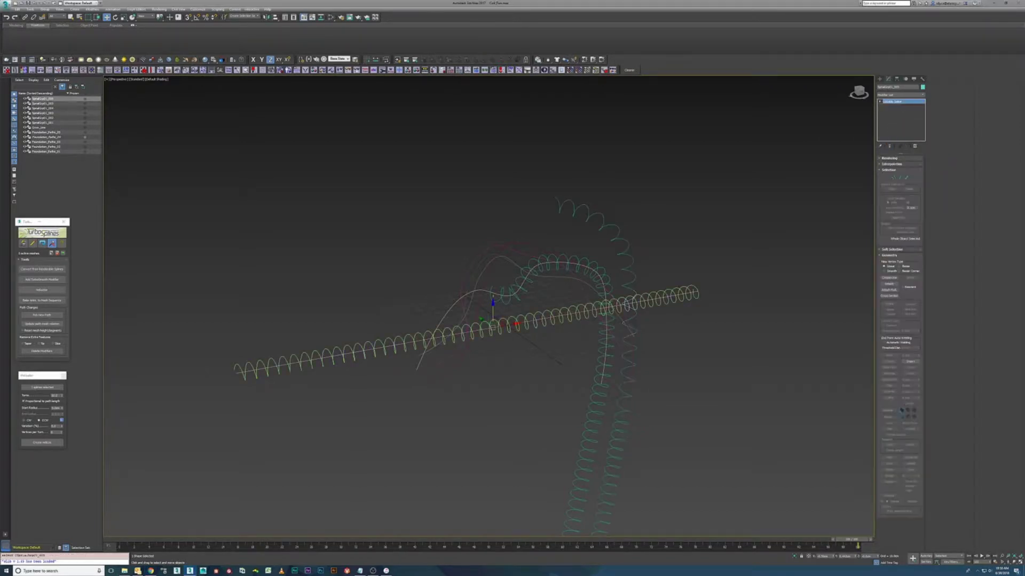
pyautogui.rightClick(905, 112)
pyautogui.click(918, 113)
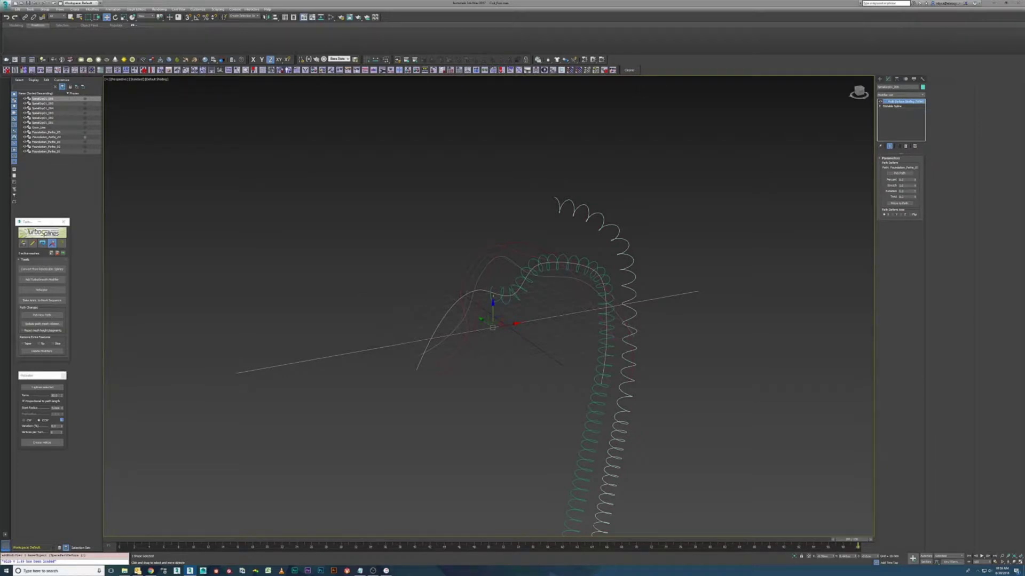
# Step through the spiral coils in the group and zoom extents on the longer coil.
pyautogui.click(48, 108)
pyautogui.click(48, 108)
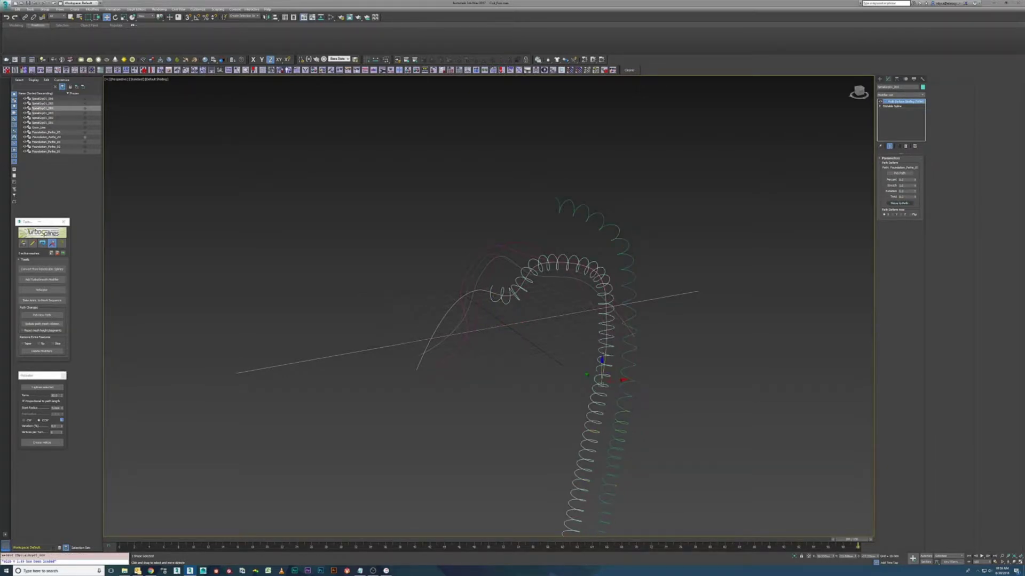
pyautogui.click(44, 113)
pyautogui.click(45, 118)
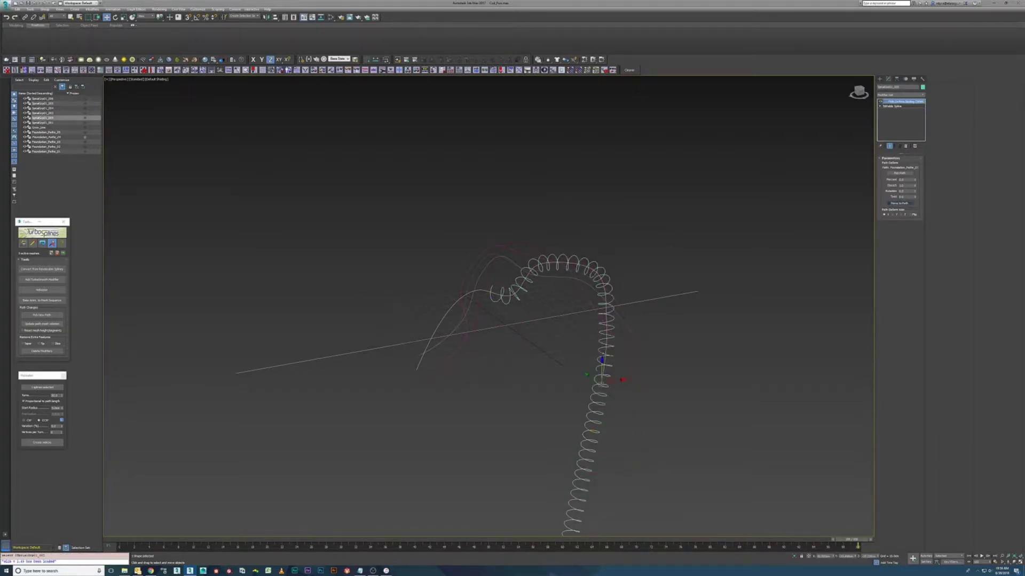
pyautogui.press('z')
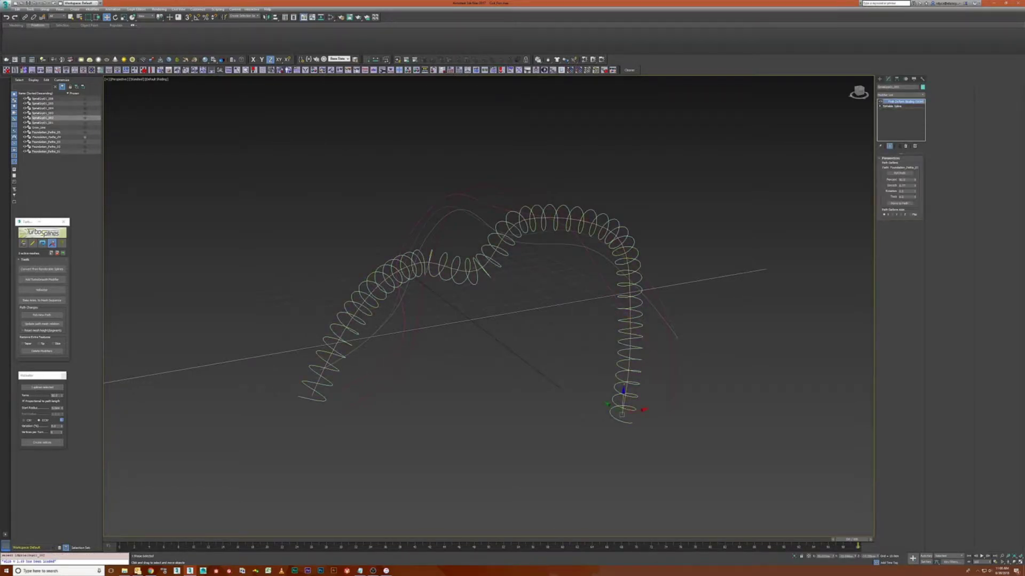
# Drag the Path Deform Rotation and Percent spinners to give two coils different twists along the path.
pyautogui.moveTo(916, 191); pyautogui.dragTo(917, 176)
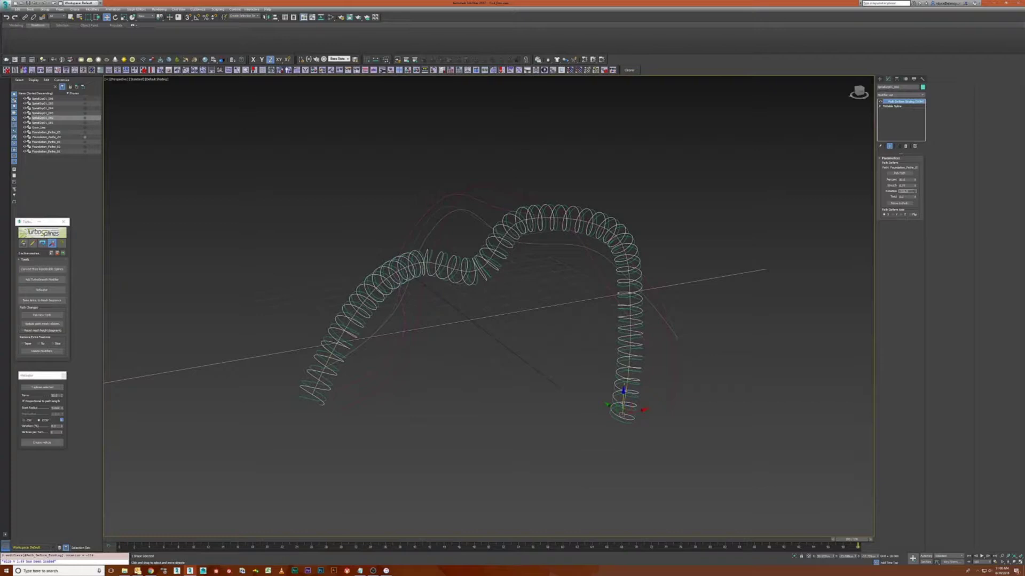
pyautogui.moveTo(915, 191); pyautogui.dragTo(915, 185)
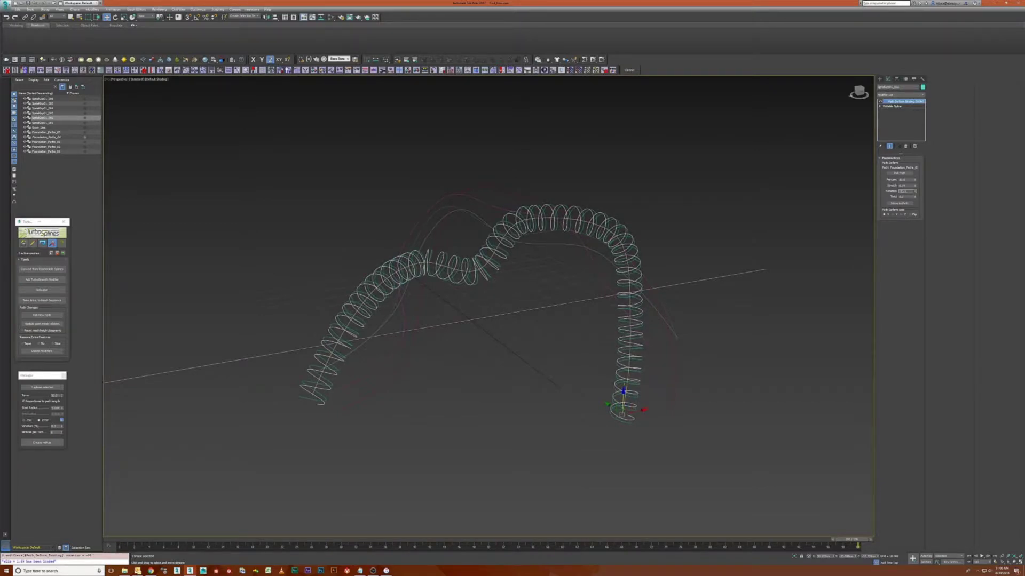
pyautogui.press('Return')
pyautogui.click(44, 114)
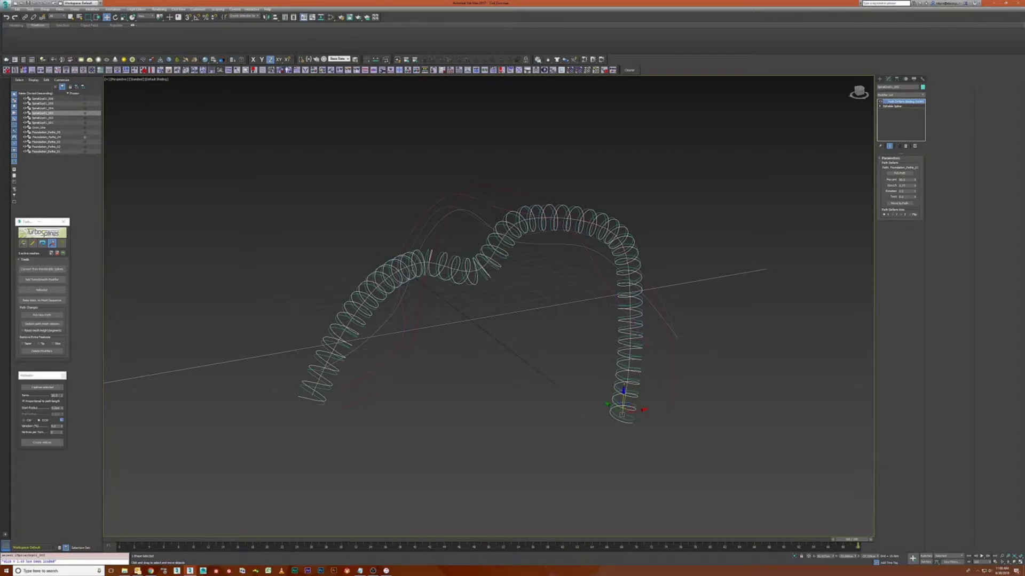
pyautogui.moveTo(914, 180); pyautogui.dragTo(915, 177)
pyautogui.moveTo(915, 190); pyautogui.dragTo(915, 176)
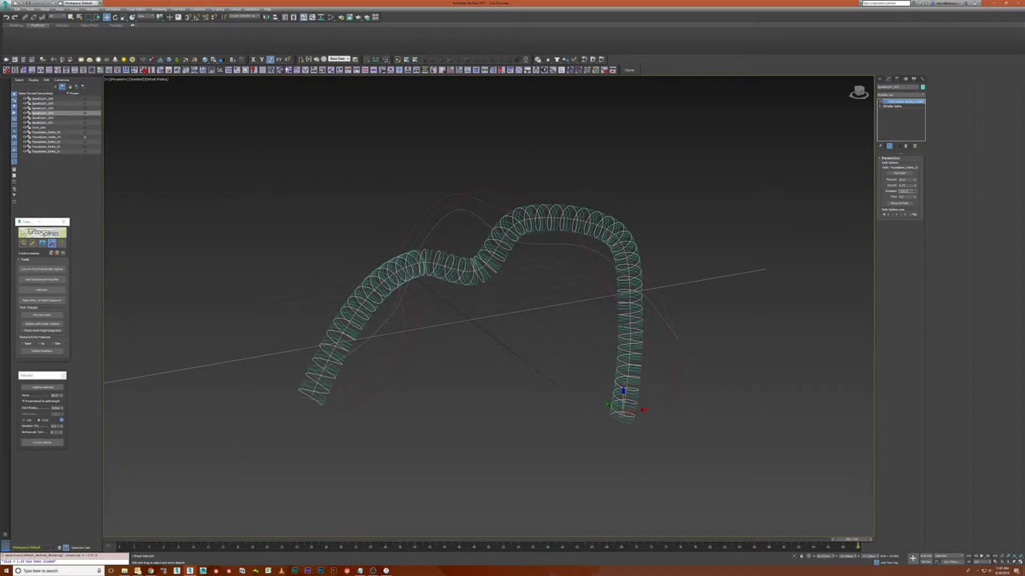
pyautogui.scroll(3, 665, 412)
# Clear the selection, pick the leftover spiral objects and delete them.
pyautogui.click(665, 412)
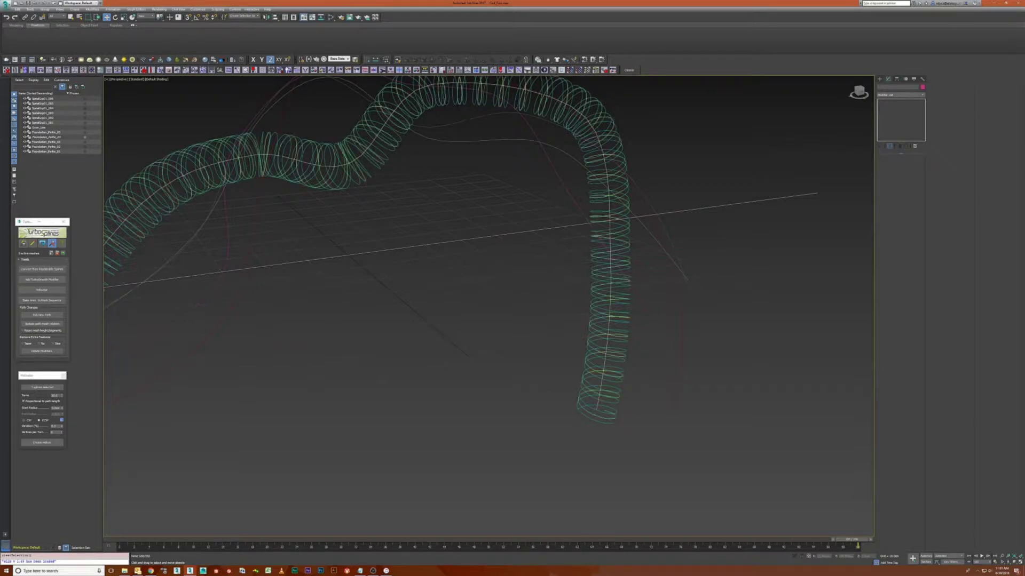
pyautogui.click(48, 107)
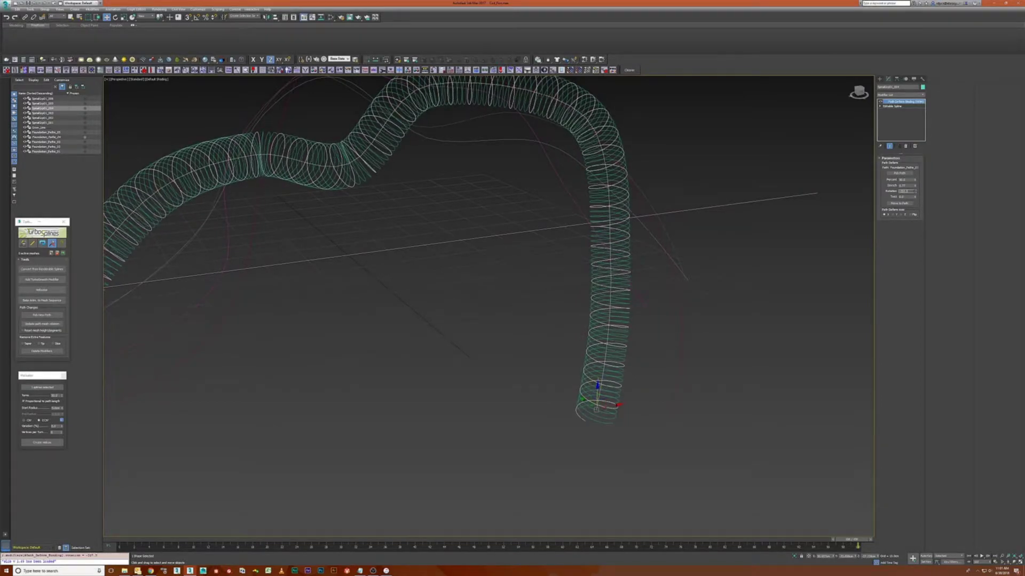
pyautogui.press('Delete')
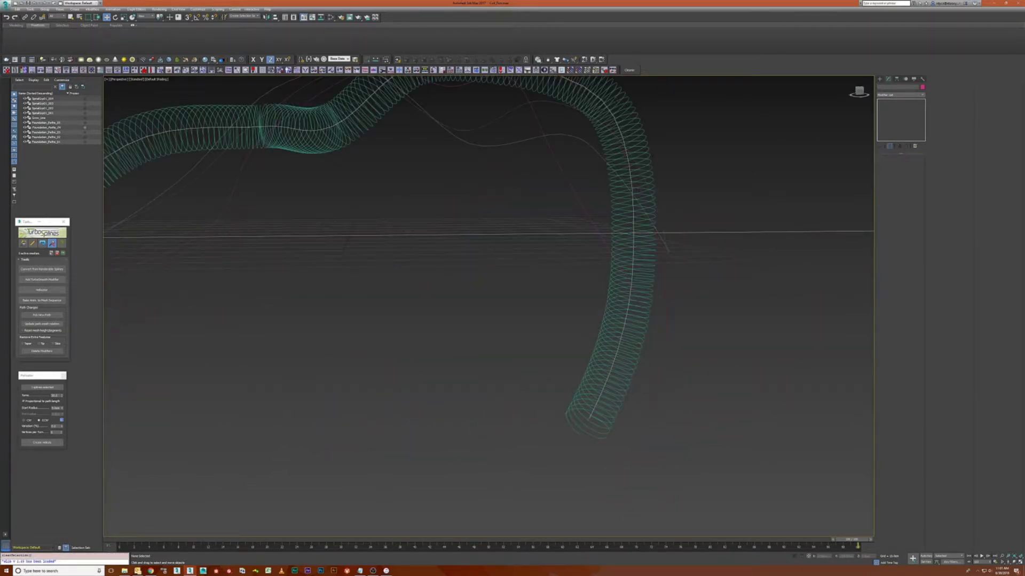
# Select the four spiral coils and clone them as copies, confirming the Clone Options dialog.
pyautogui.keyDown('shift'); pyautogui.click(40, 112); pyautogui.keyUp('shift')
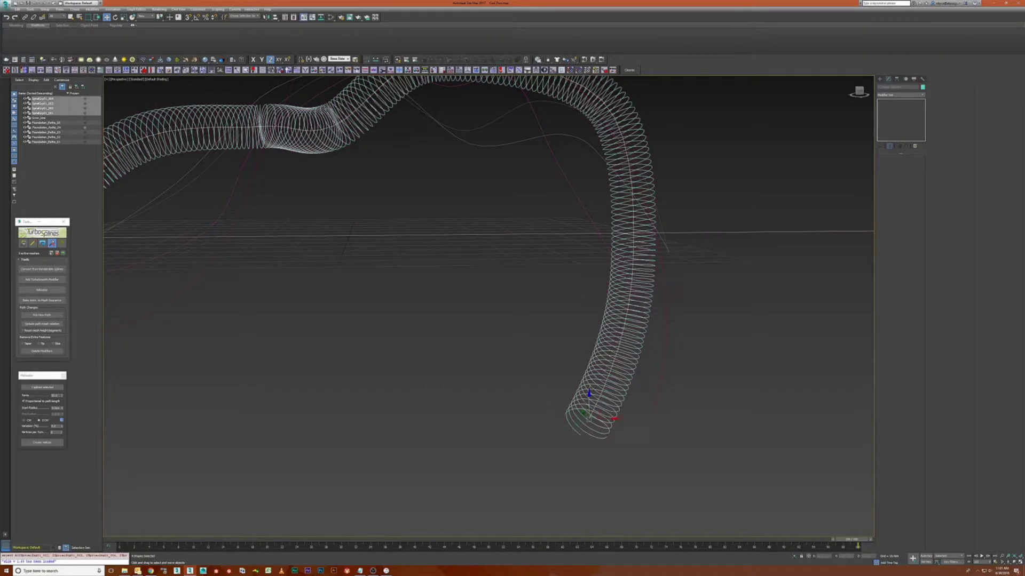
pyautogui.scroll(-3, 489, 304)
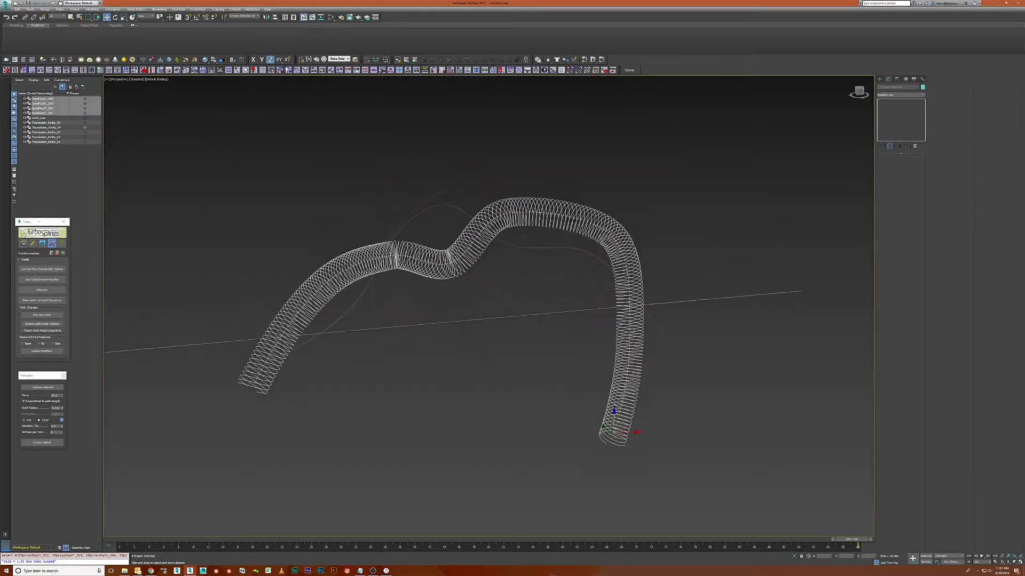
pyautogui.keyDown('alt'); pyautogui.moveTo(489, 304); pyautogui.dragTo(425, 313, button='middle'); pyautogui.keyUp('alt')
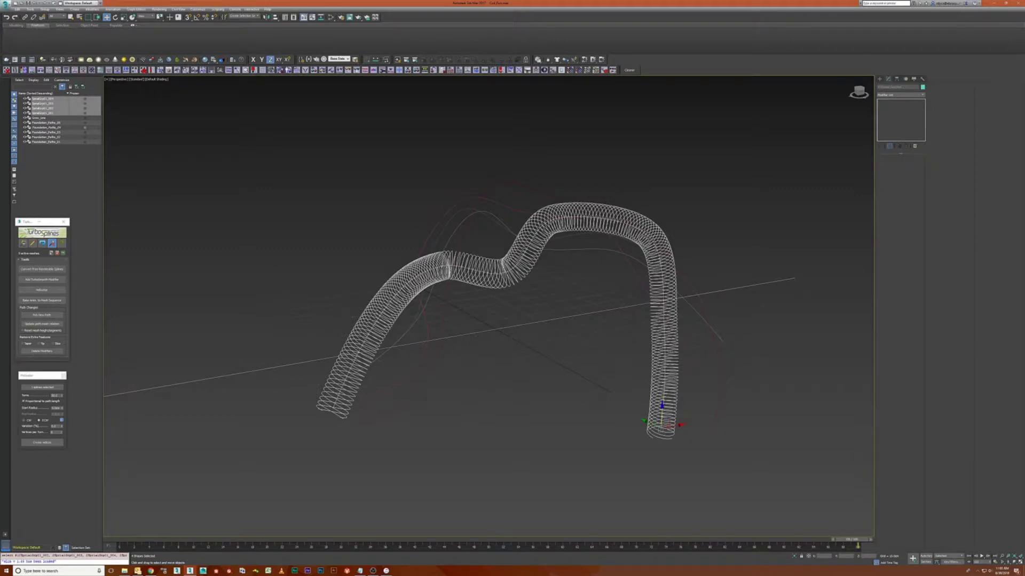
pyautogui.keyDown('alt'); pyautogui.moveTo(488, 305); pyautogui.dragTo(449, 320, button='middle'); pyautogui.keyUp('alt')
pyautogui.hotkey('ctrl', 'v')
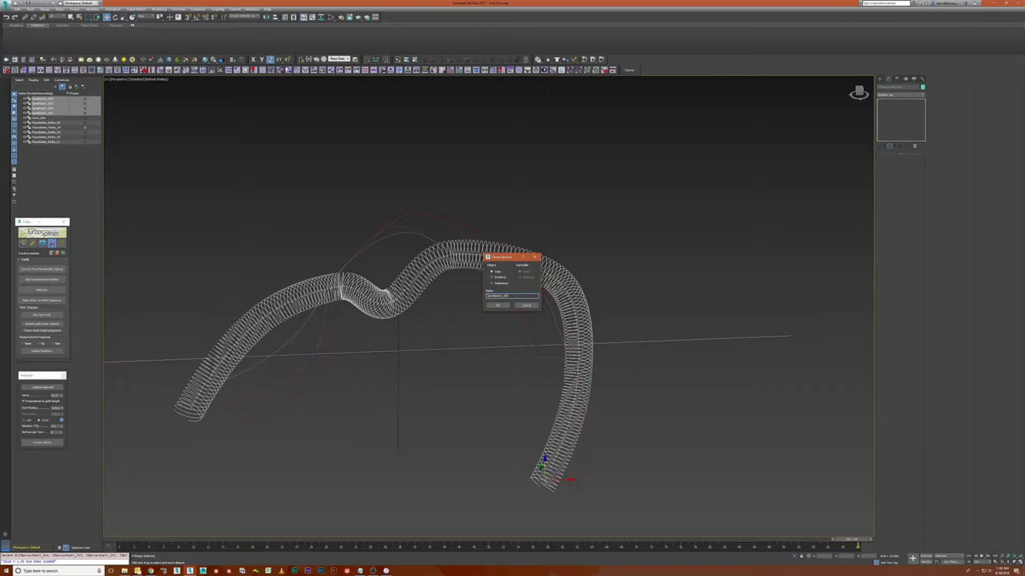
pyautogui.press('Return')
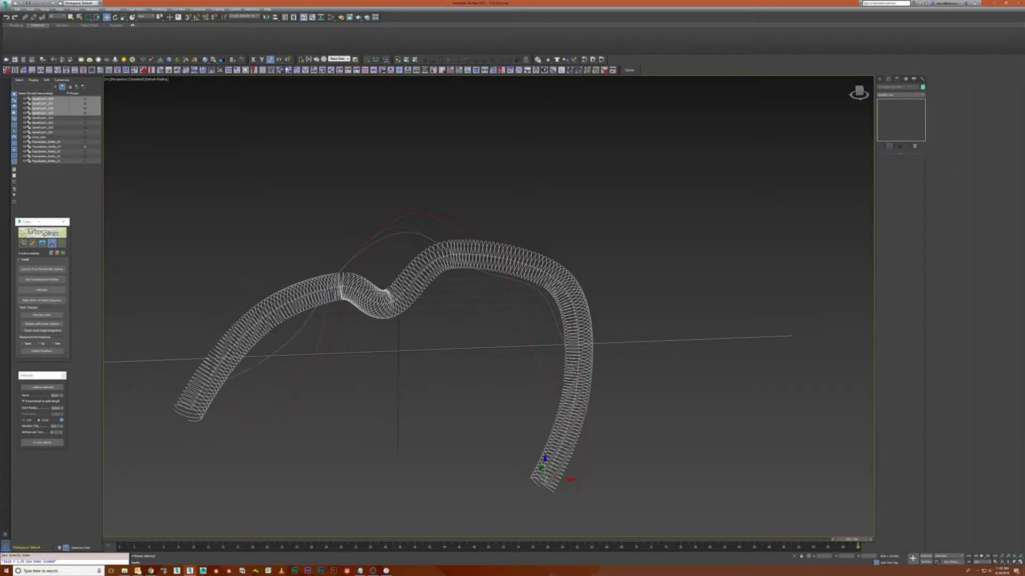
pyautogui.click(898, 95)
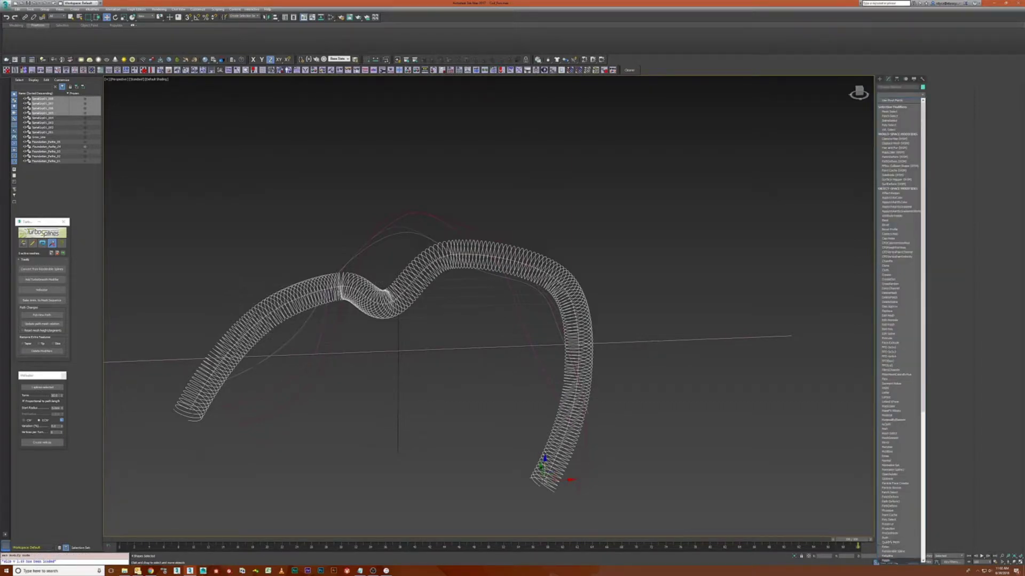
pyautogui.scroll(-6, 898, 321)
pyautogui.scroll(-5, 898, 320)
pyautogui.scroll(-5, 899, 321)
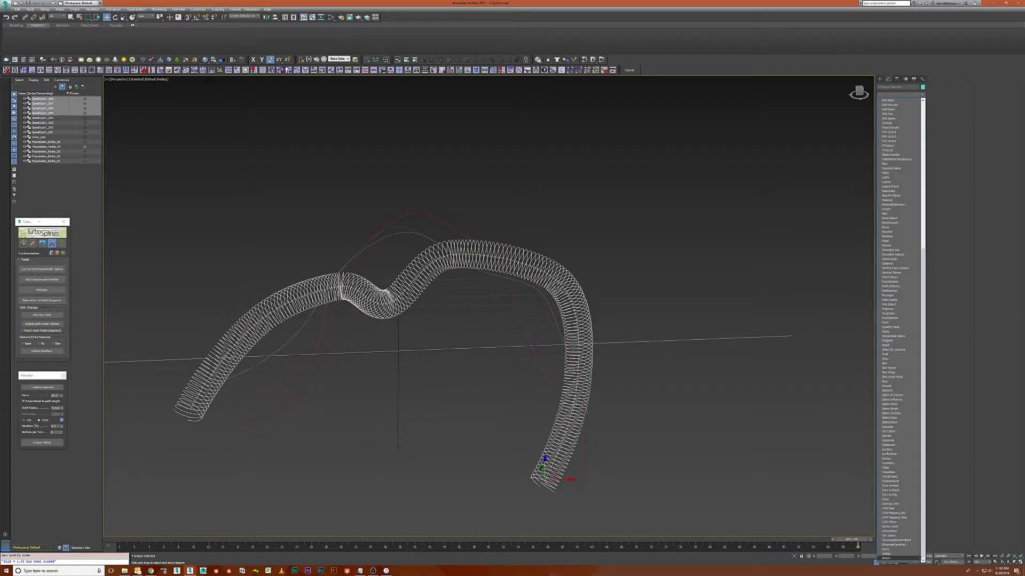
# Add the modifier to the copied coils and scale its gizmo so the tube stretches and packs tighter.
pyautogui.click(889, 363)
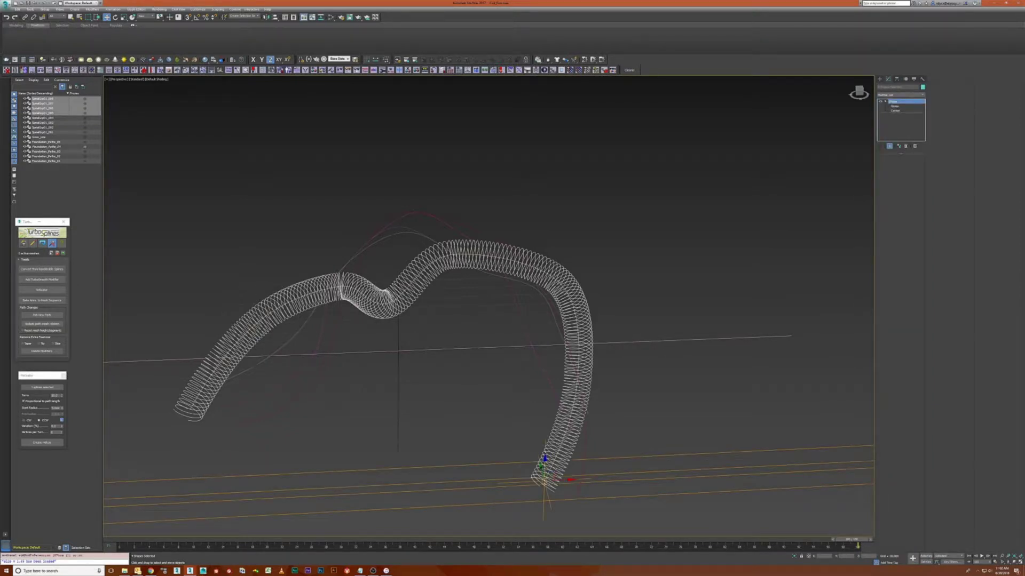
pyautogui.press('1')
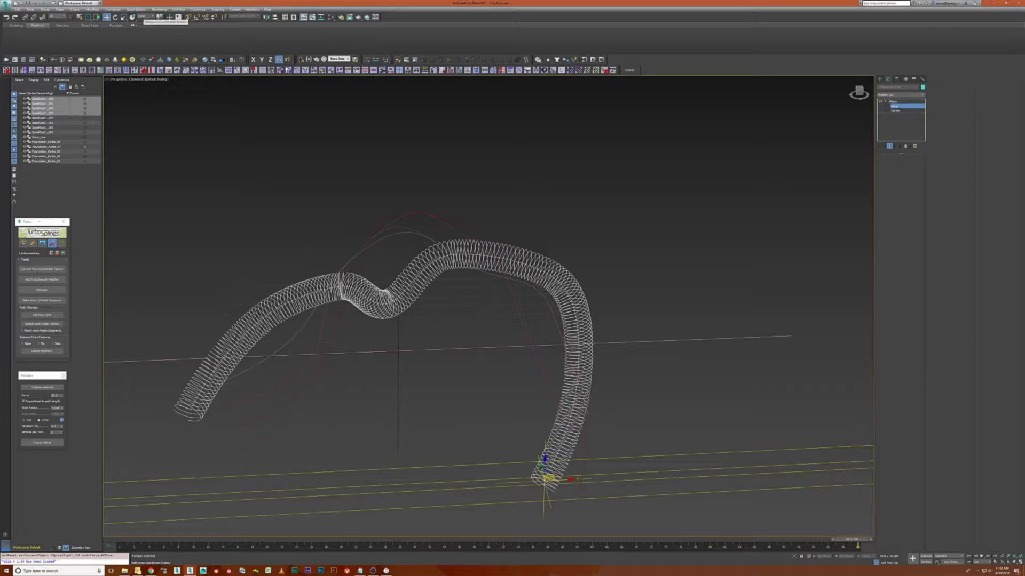
pyautogui.press('r')
pyautogui.moveTo(538, 479)
pyautogui.mouseDown()
pyautogui.moveTo(528, 457)
pyautogui.moveTo(541, 483)
pyautogui.mouseUp()
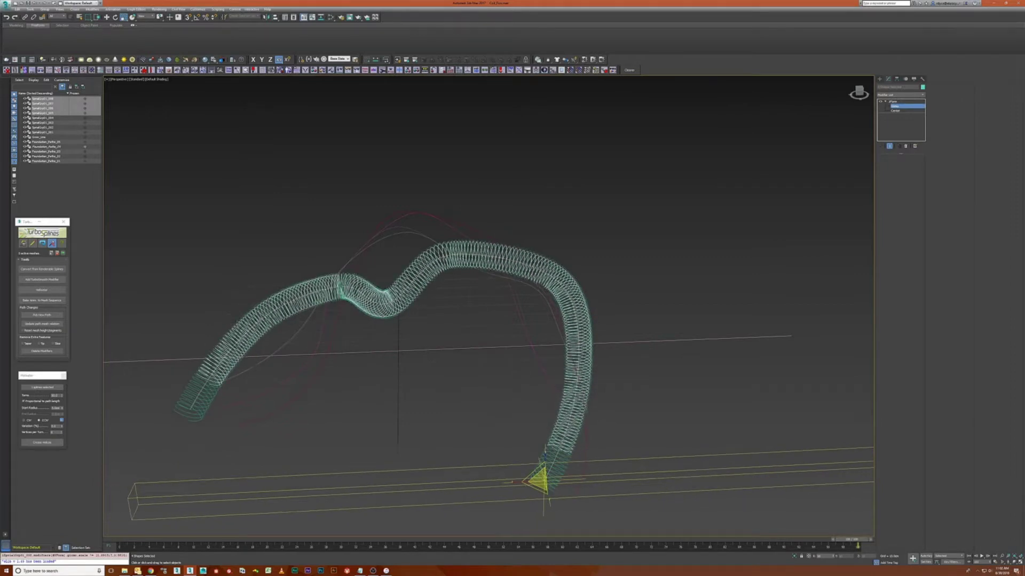
pyautogui.moveTo(538, 480); pyautogui.dragTo(538, 478)
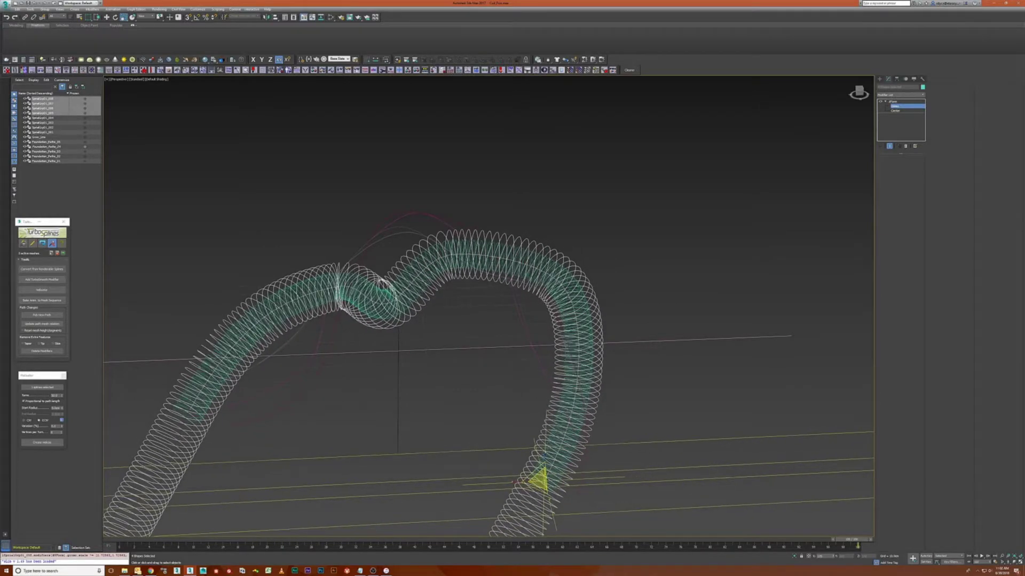
pyautogui.keyDown('alt'); pyautogui.moveTo(538, 480); pyautogui.dragTo(597, 409, button='middle'); pyautogui.keyUp('alt')
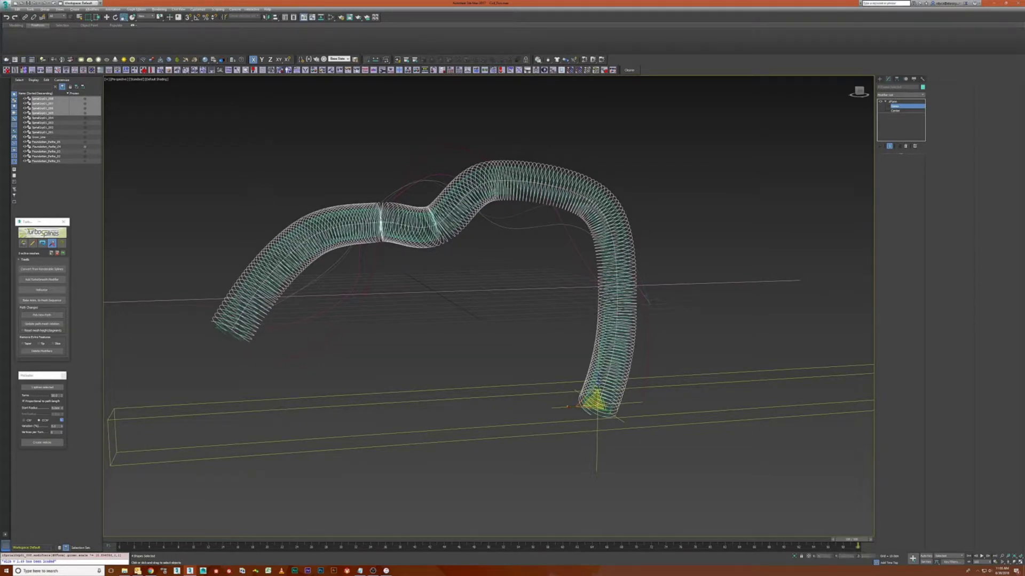
pyautogui.moveTo(596, 409)
pyautogui.keyDown('alt'); pyautogui.mouseDown(button='middle')
pyautogui.moveTo(720, 337)
pyautogui.moveTo(480, 320)
pyautogui.moveTo(545, 320)
pyautogui.mouseUp(button='middle'); pyautogui.keyUp('alt')
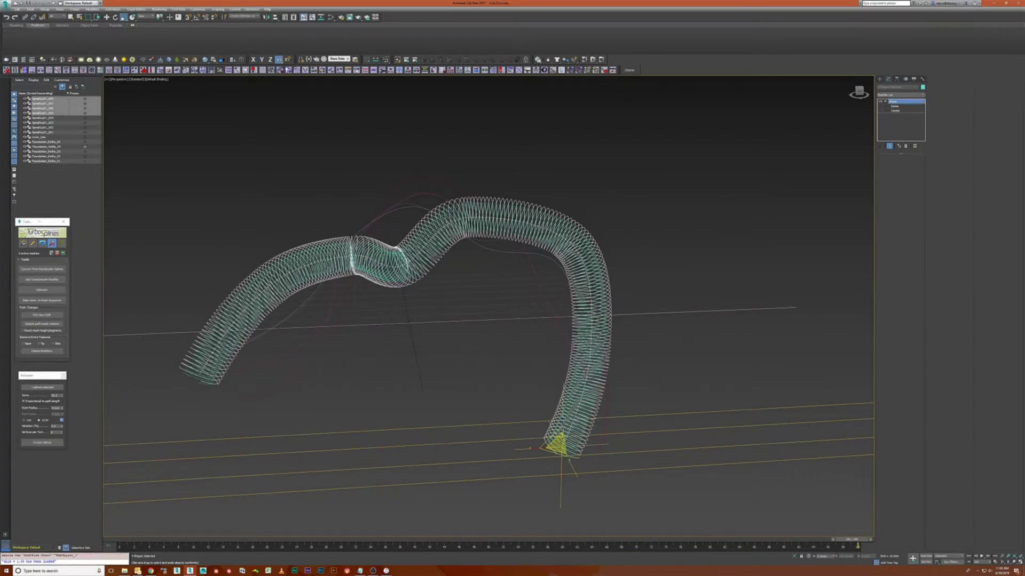
# Reselect the copied spirals, confirm the Object Color dialog and clear the selection.
pyautogui.hotkey('ctrl', 'd')
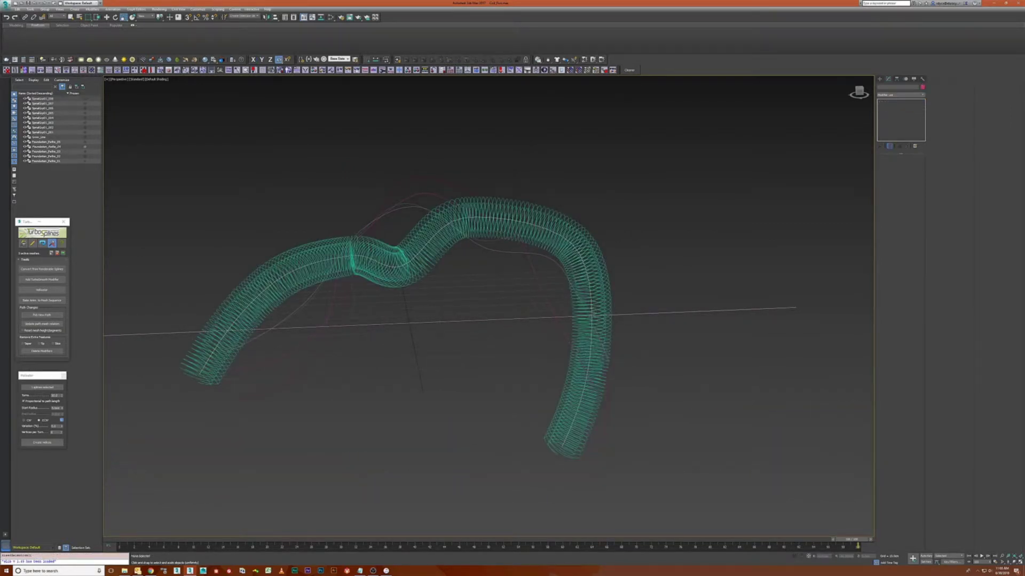
pyautogui.hotkey('ctrl', 'z')
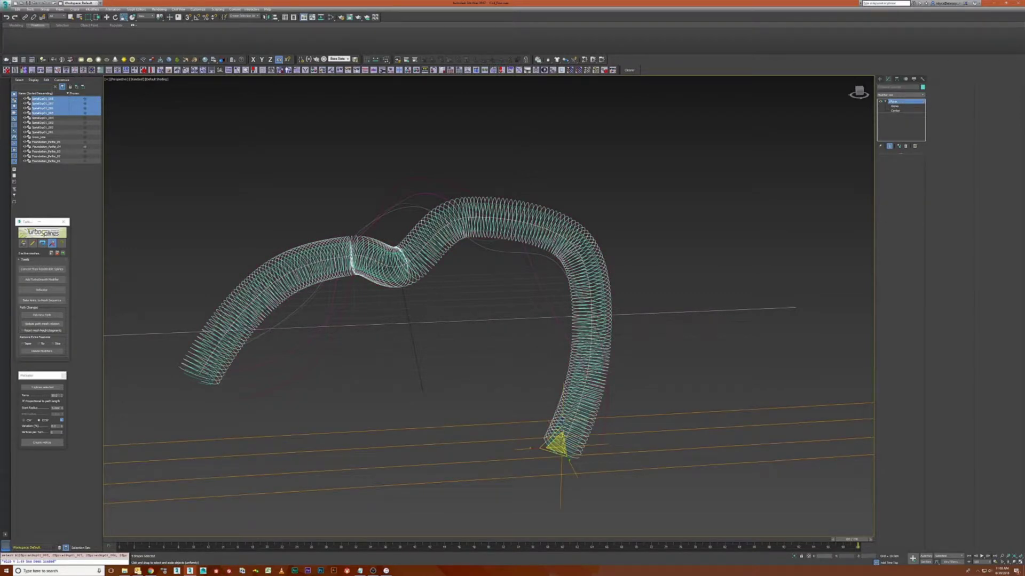
pyautogui.click(923, 85)
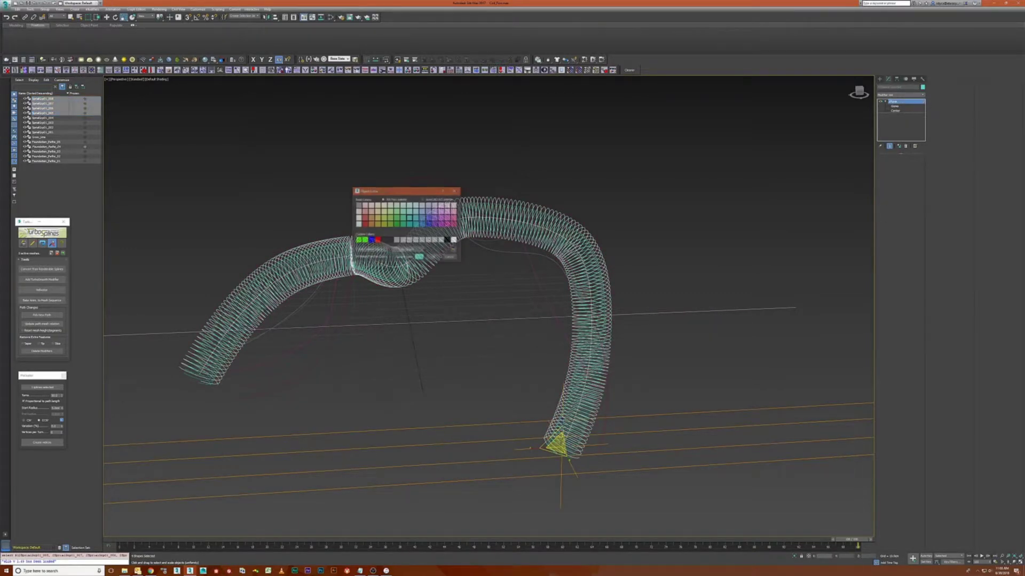
pyautogui.press('Return')
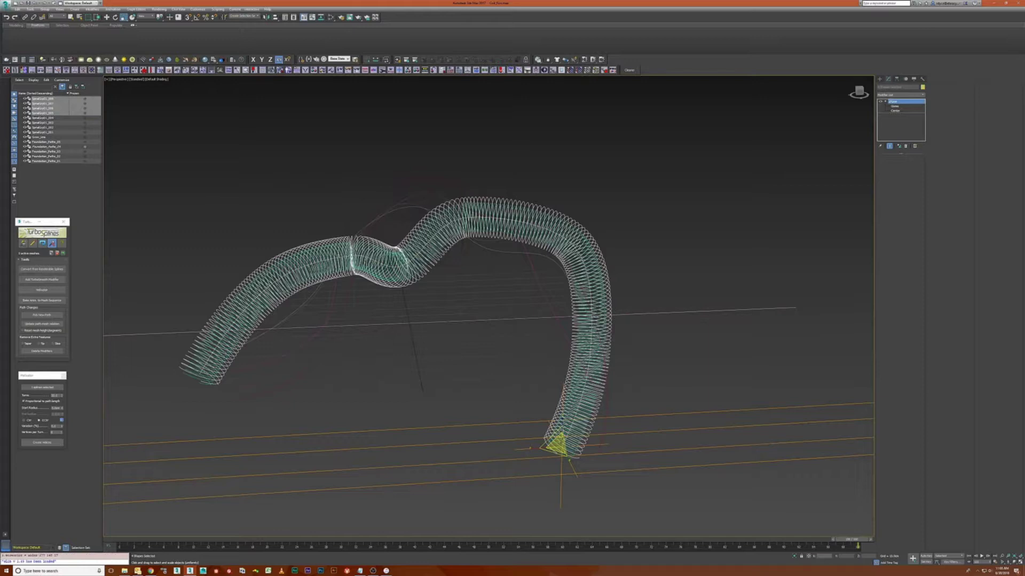
pyautogui.hotkey('ctrl', 'd')
# Orbit and pan the Perspective view up-left across the tangle of coiled splines.
pyautogui.moveTo(489, 320)
pyautogui.keyDown('alt'); pyautogui.mouseDown(button='middle')
pyautogui.moveTo(417, 328)
pyautogui.moveTo(481, 321)
pyautogui.moveTo(513, 336)
pyautogui.mouseUp(button='middle'); pyautogui.keyUp('alt')
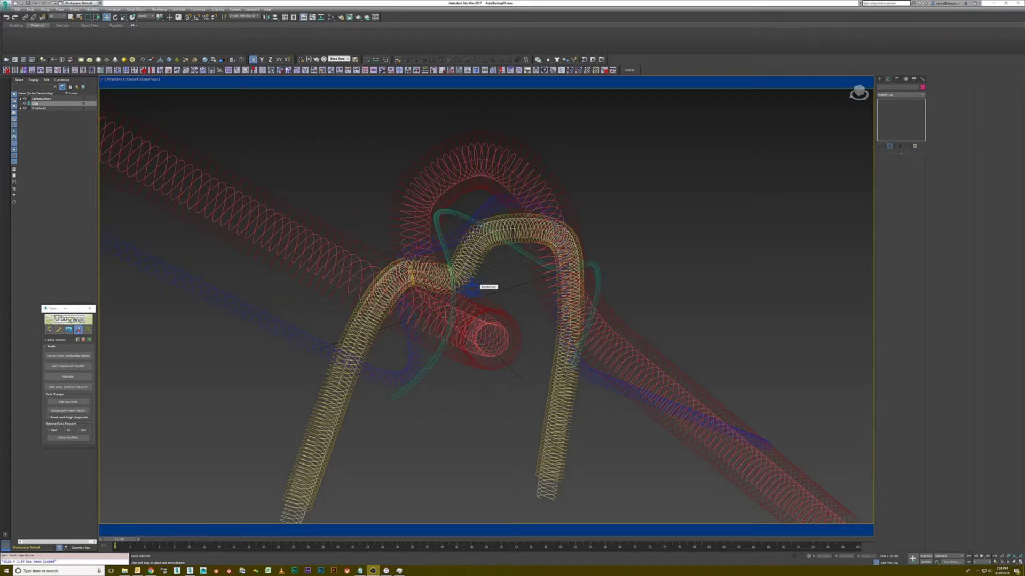
pyautogui.moveTo(560, 321)
pyautogui.mouseDown(button='middle')
pyautogui.moveTo(473, 240)
pyautogui.moveTo(408, 208)
pyautogui.mouseUp(button='middle')
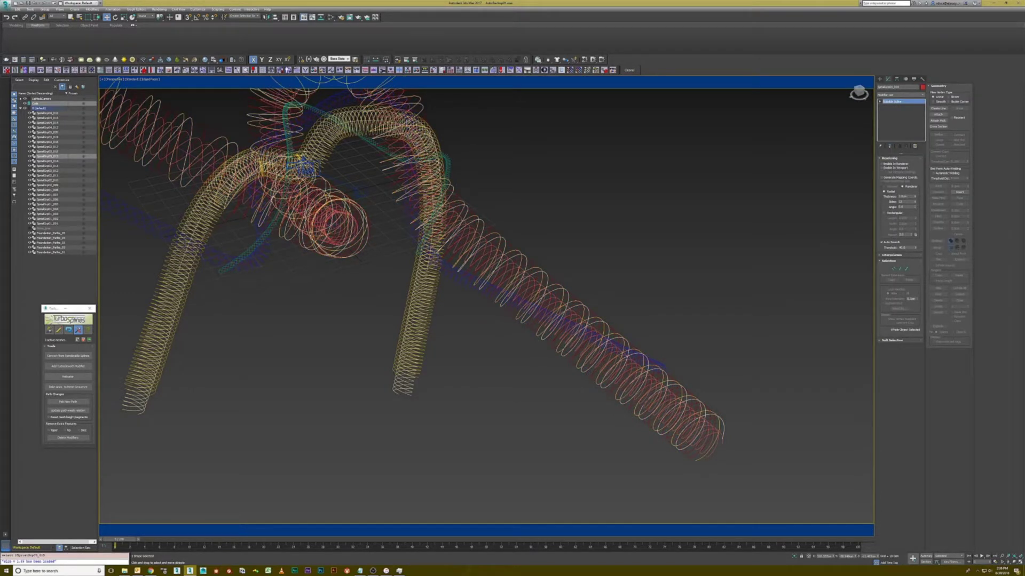
# Collapse All on the first spiral splines' stacks, confirming the warning, and move to the next object.
pyautogui.rightClick(908, 101)
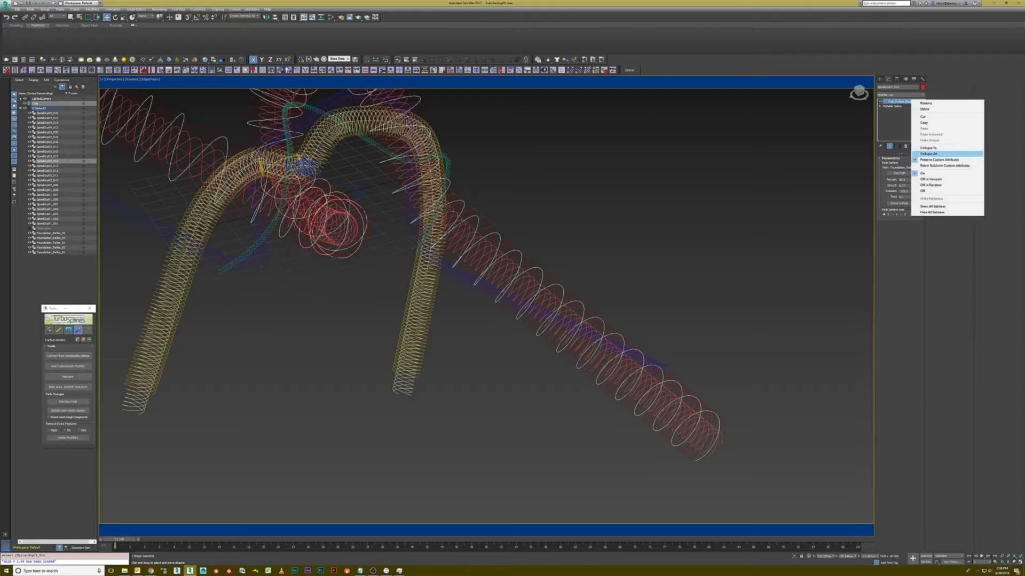
pyautogui.click(937, 151)
pyautogui.click(537, 307)
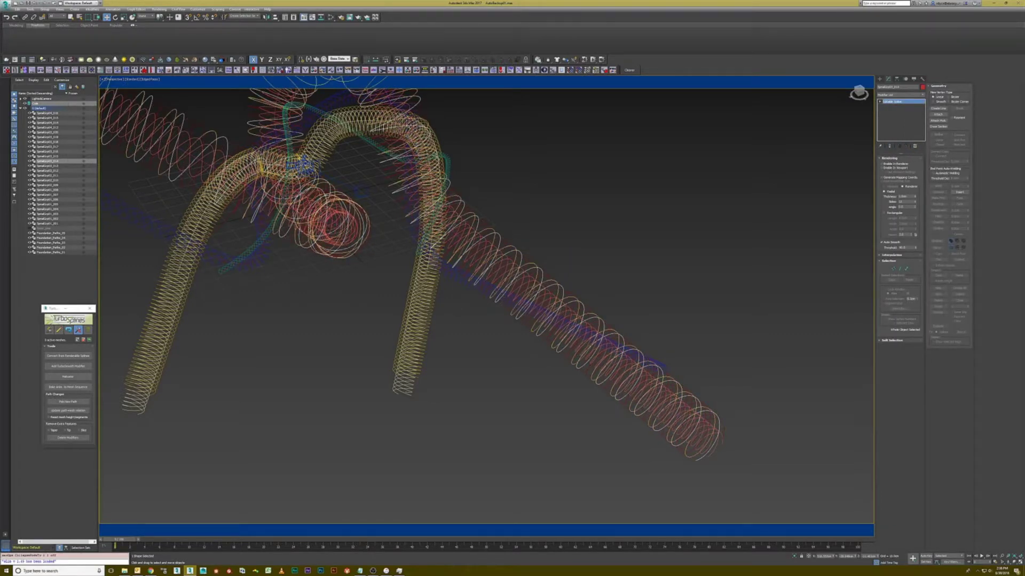
pyautogui.rightClick(908, 102)
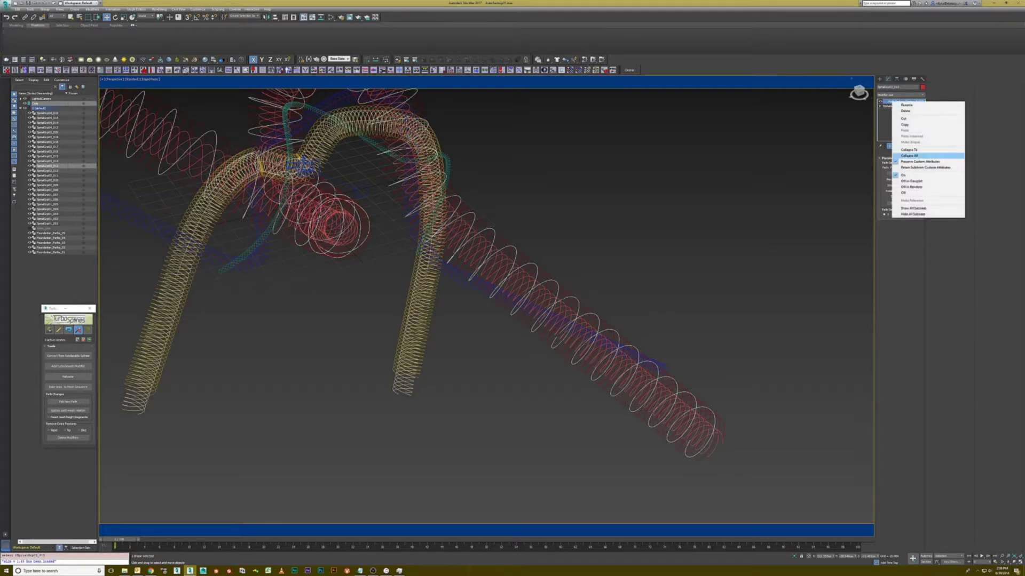
pyautogui.click(929, 152)
pyautogui.click(537, 307)
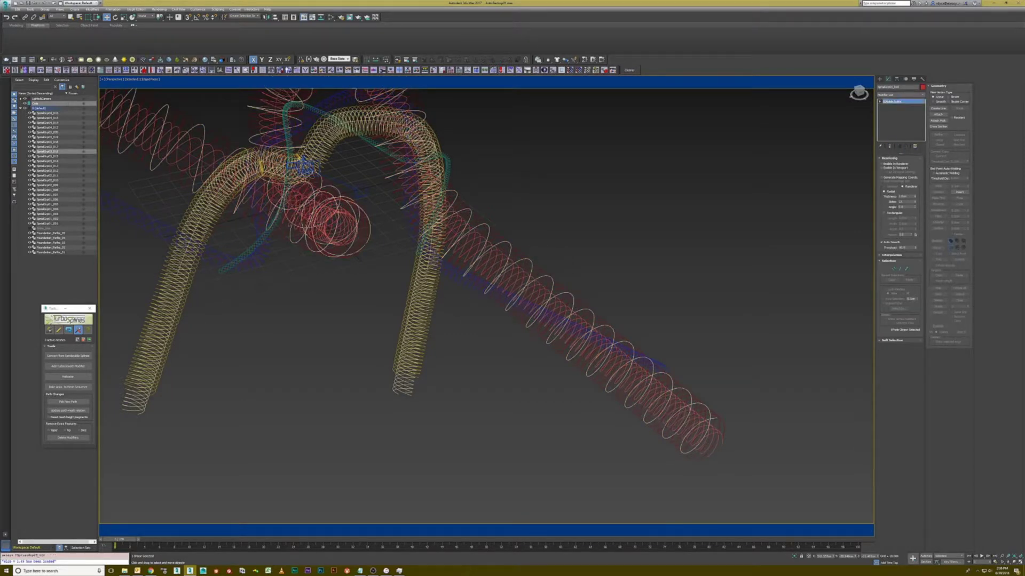
pyautogui.press('Up')
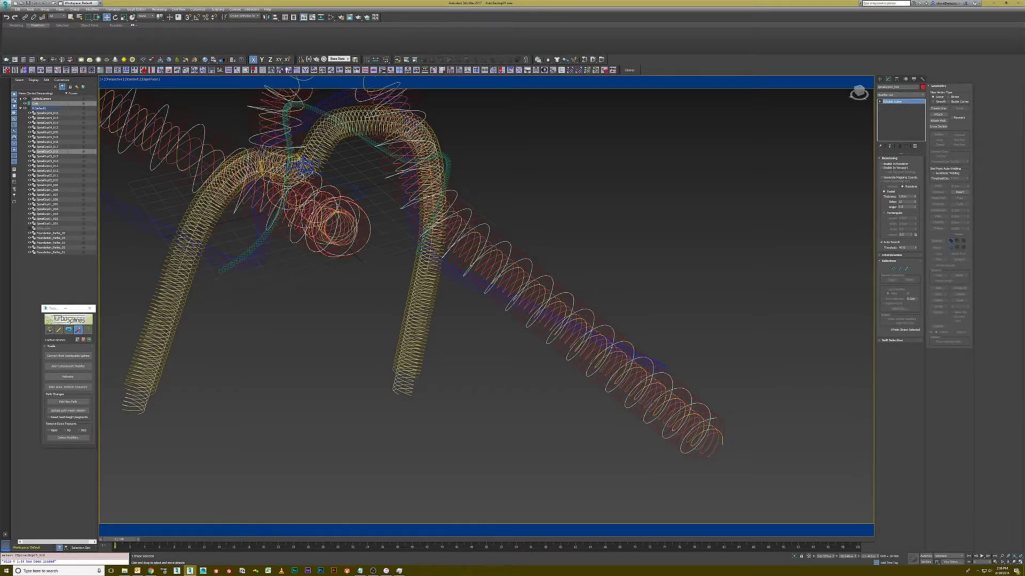
# Collapse All on two more spiral splines' stacks, confirming the warning each time.
pyautogui.rightClick(908, 102)
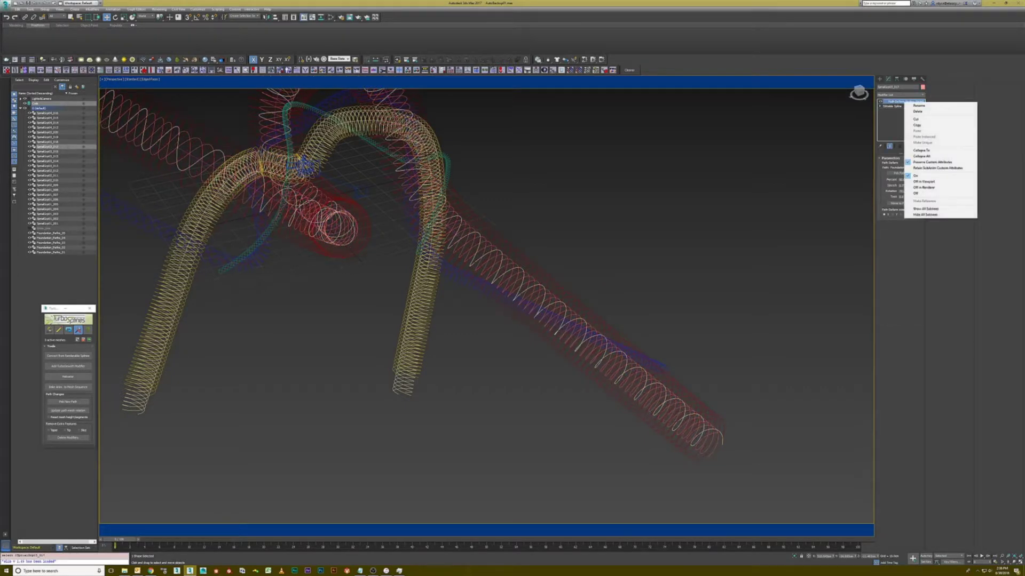
pyautogui.click(929, 157)
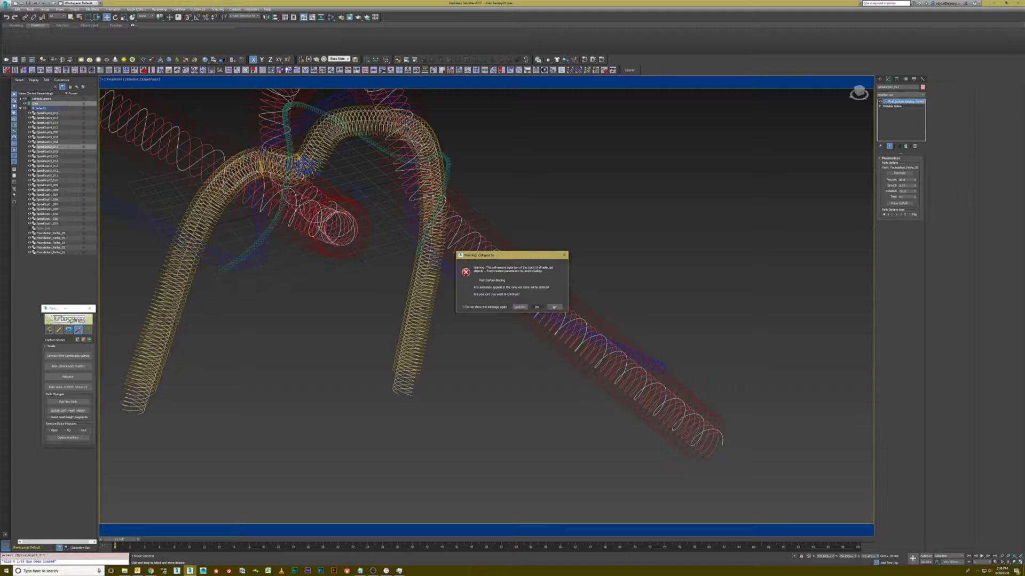
pyautogui.click(536, 306)
pyautogui.press('Up')
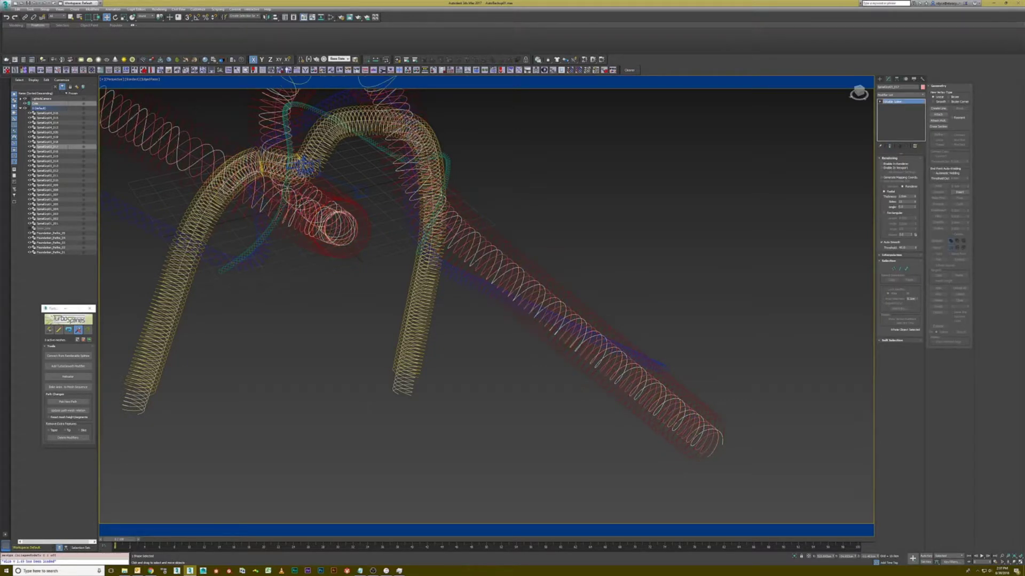
pyautogui.rightClick(905, 101)
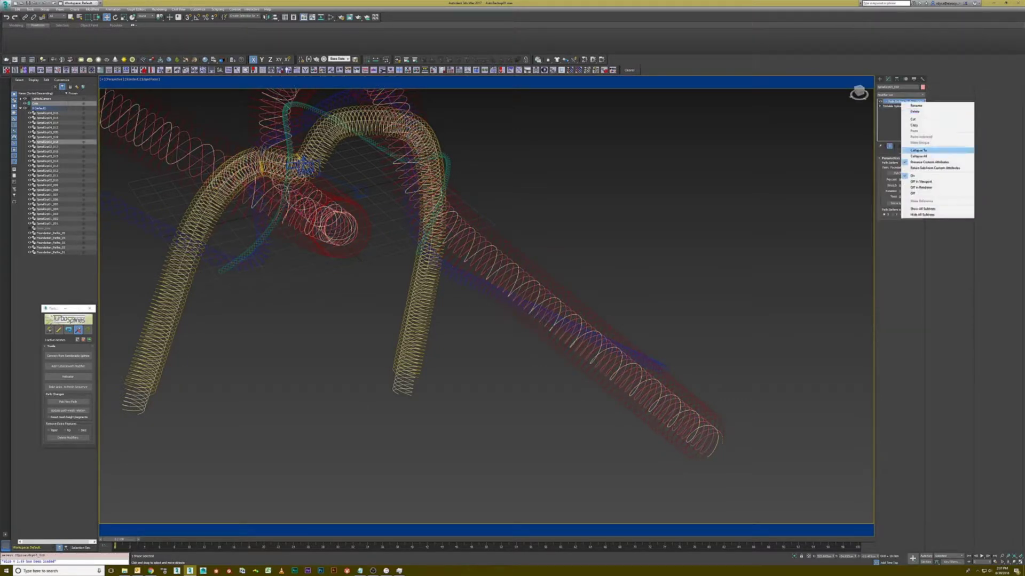
pyautogui.click(928, 151)
pyautogui.click(537, 307)
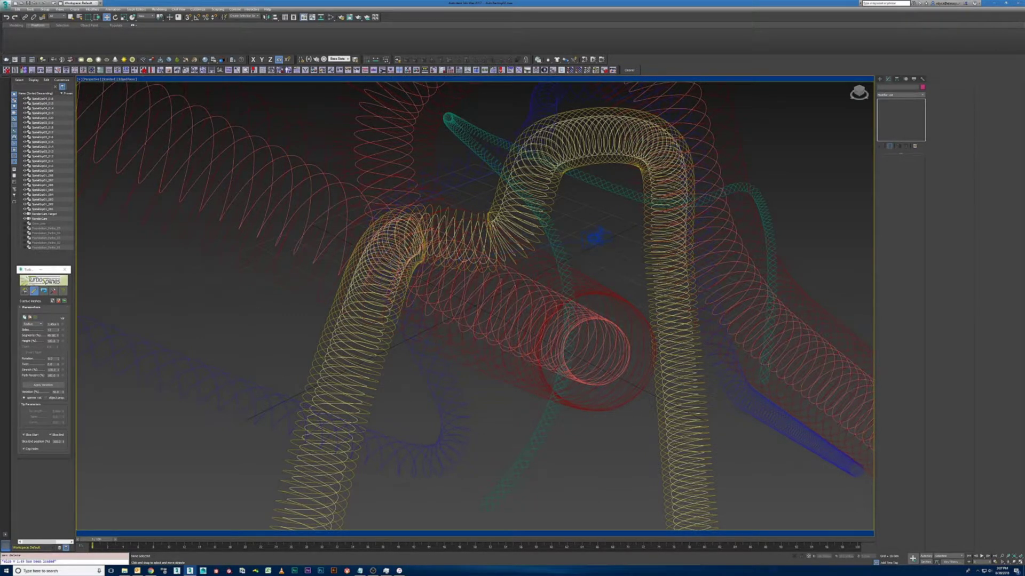
# In TurboSplines Create/Modify, add the teal spirals as paths and set Mesh Type to Cylinder.
pyautogui.click(25, 291)
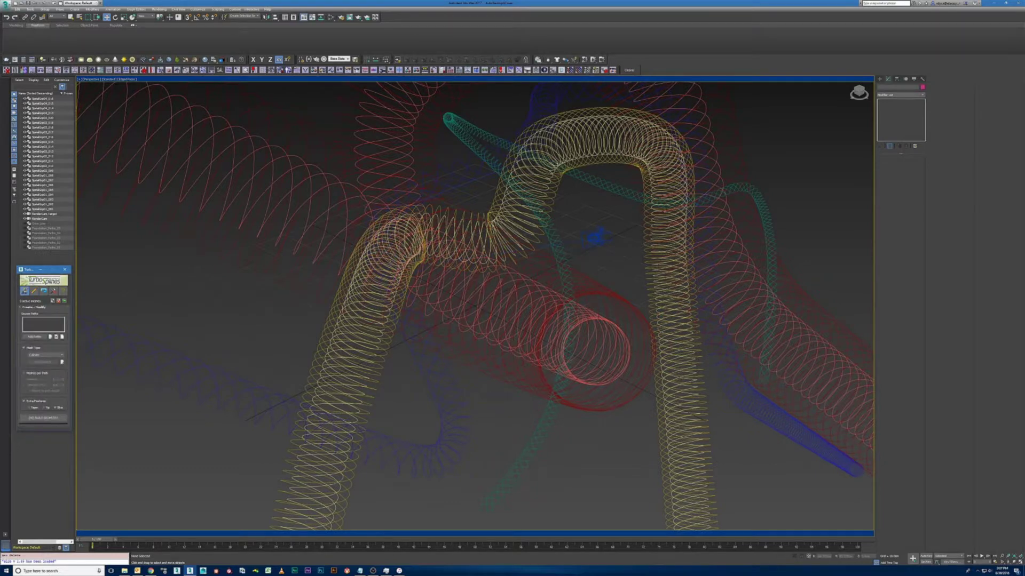
pyautogui.click(480, 143)
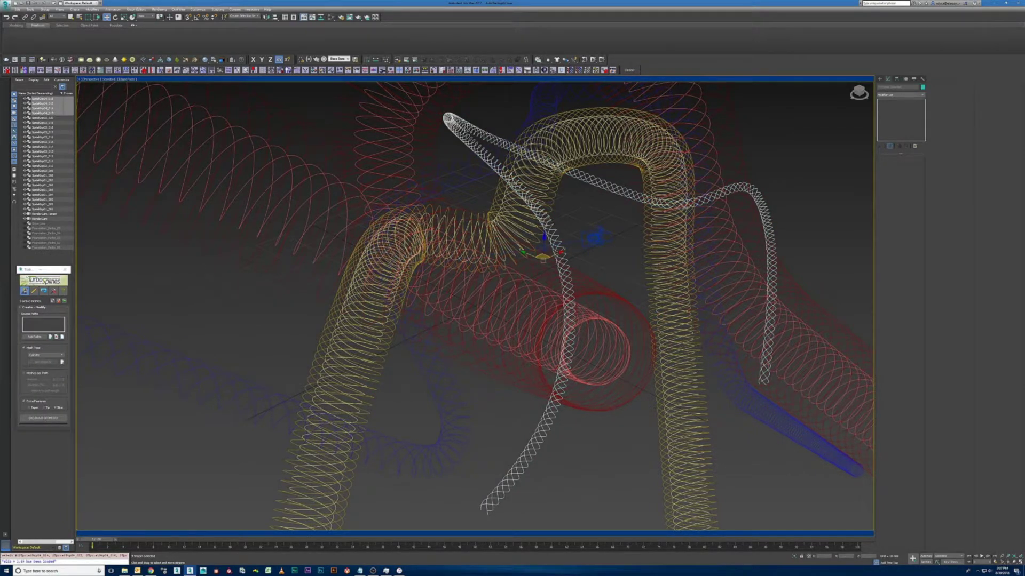
pyautogui.click(34, 337)
pyautogui.click(46, 355)
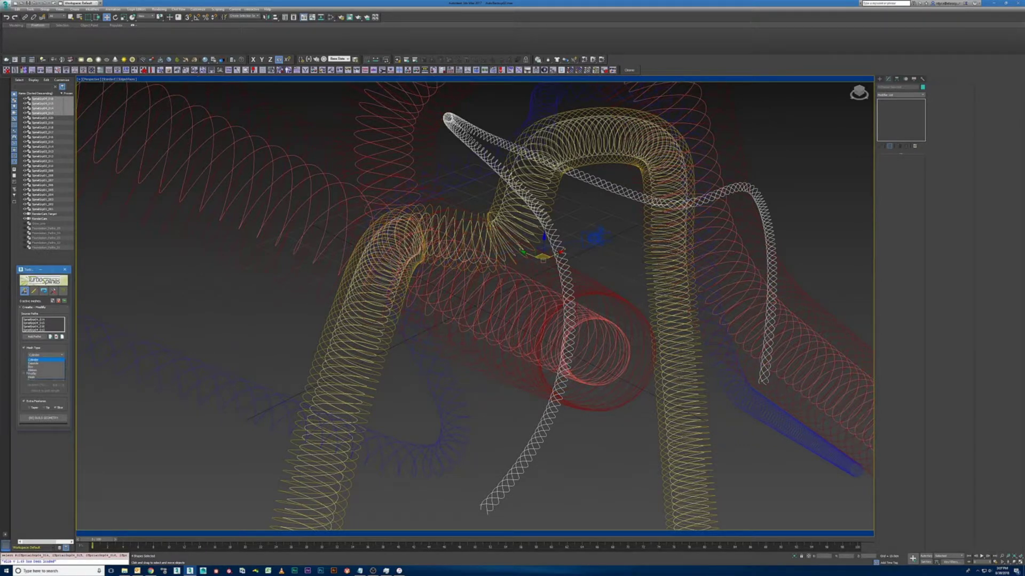
pyautogui.click(45, 360)
pyautogui.click(44, 417)
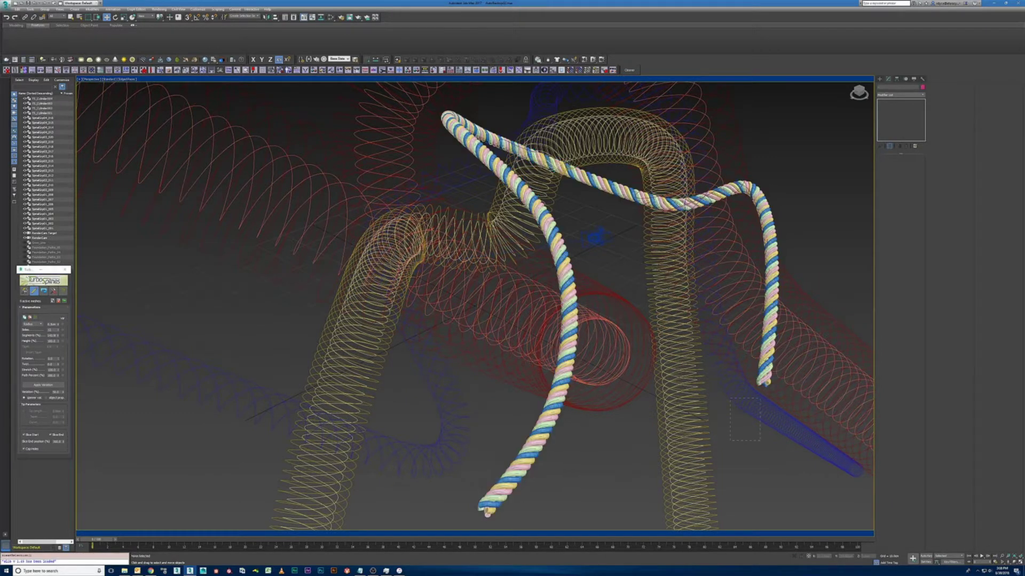
# Marquee-select the remaining helices, add them as TurboSplines paths and rebuild the coil geometry.
pyautogui.moveTo(730, 398); pyautogui.dragTo(760, 440)
pyautogui.click(25, 291)
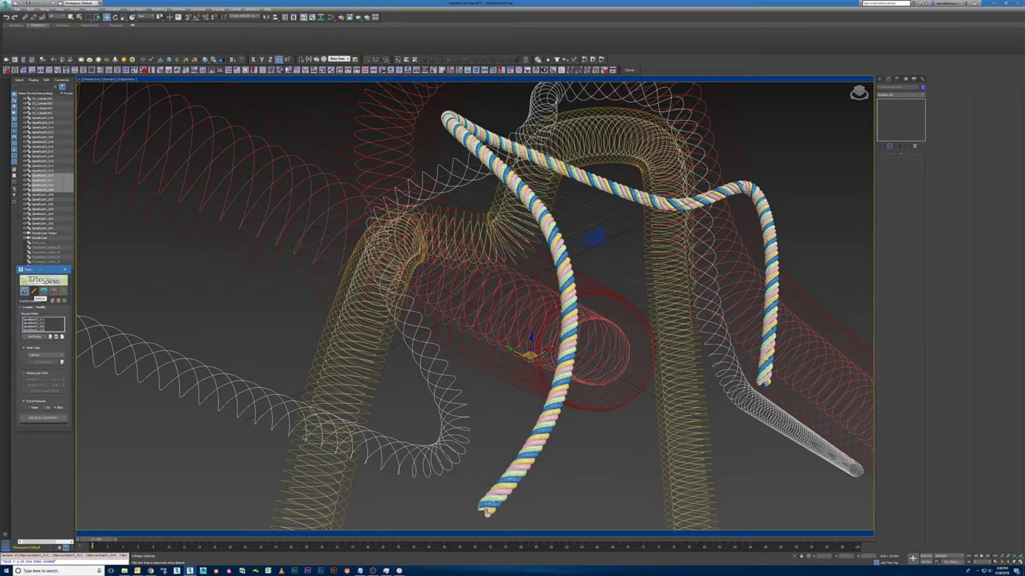
pyautogui.click(43, 418)
pyautogui.click(43, 418)
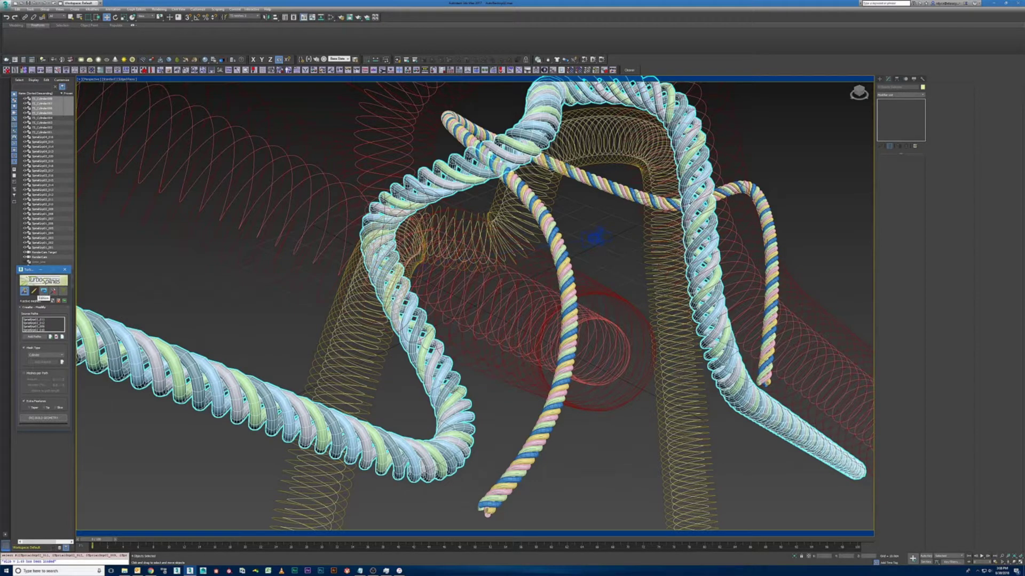
# In Parameters, drag the Radius and Twist spinners to thin and re-twist the rope strands.
pyautogui.click(44, 292)
pyautogui.moveTo(63, 323); pyautogui.dragTo(64, 319)
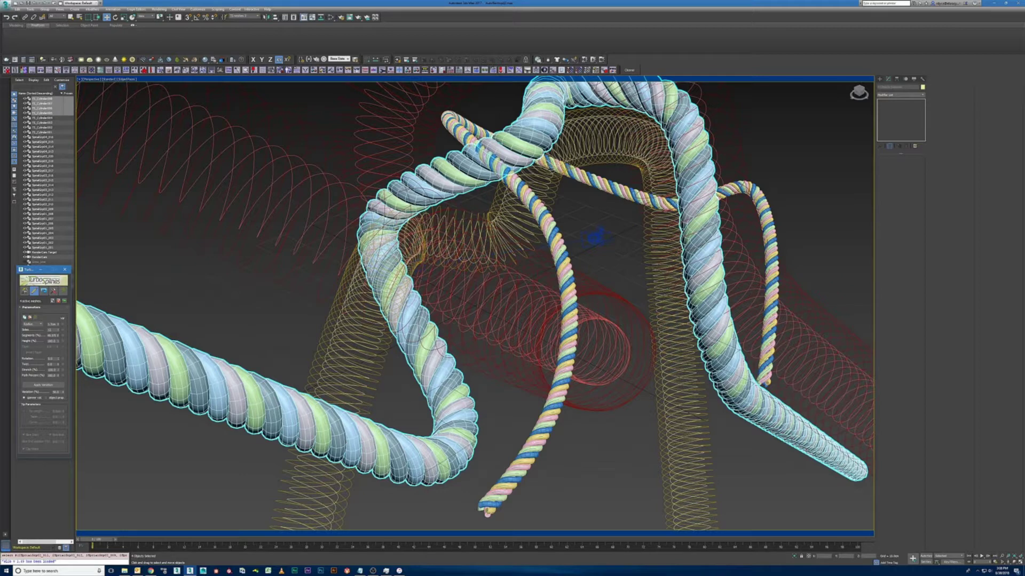
pyautogui.moveTo(63, 358); pyautogui.dragTo(63, 353)
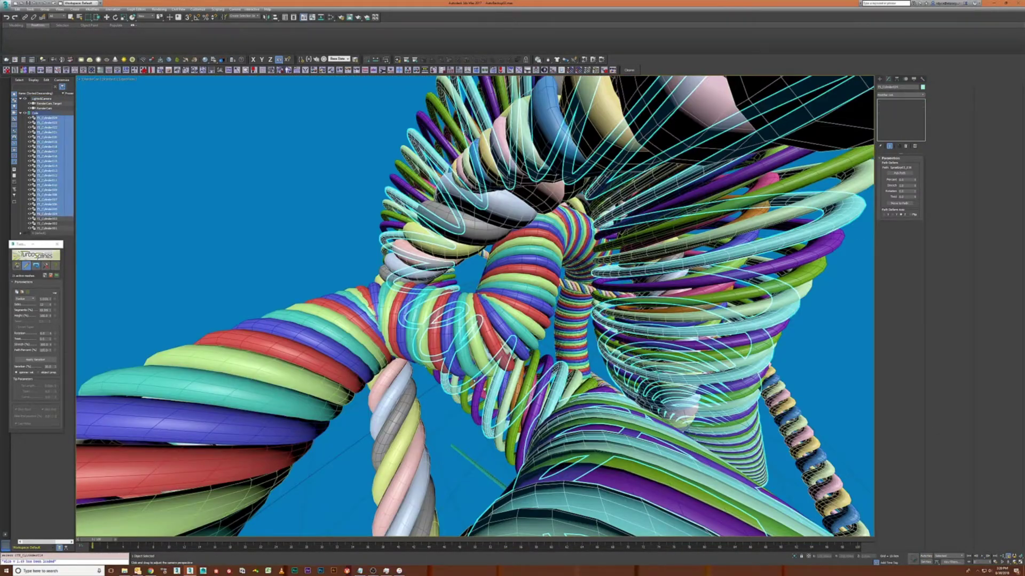
# Select all the coils and enable Auto Key to record Path Percent keys on them.
pyautogui.hotkey('ctrl', 'a')
pyautogui.hotkey('alt', 'h')
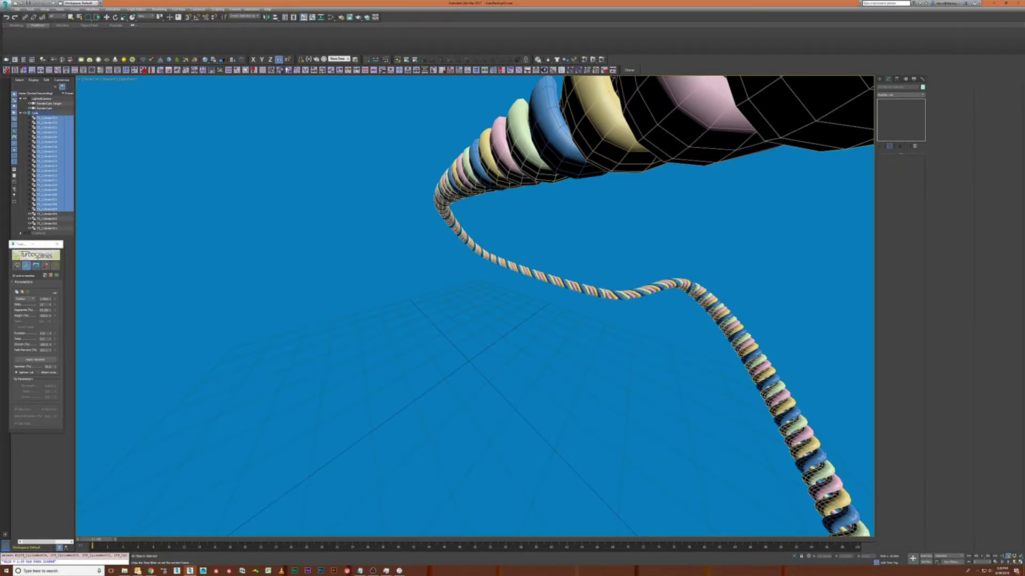
pyautogui.press('/')
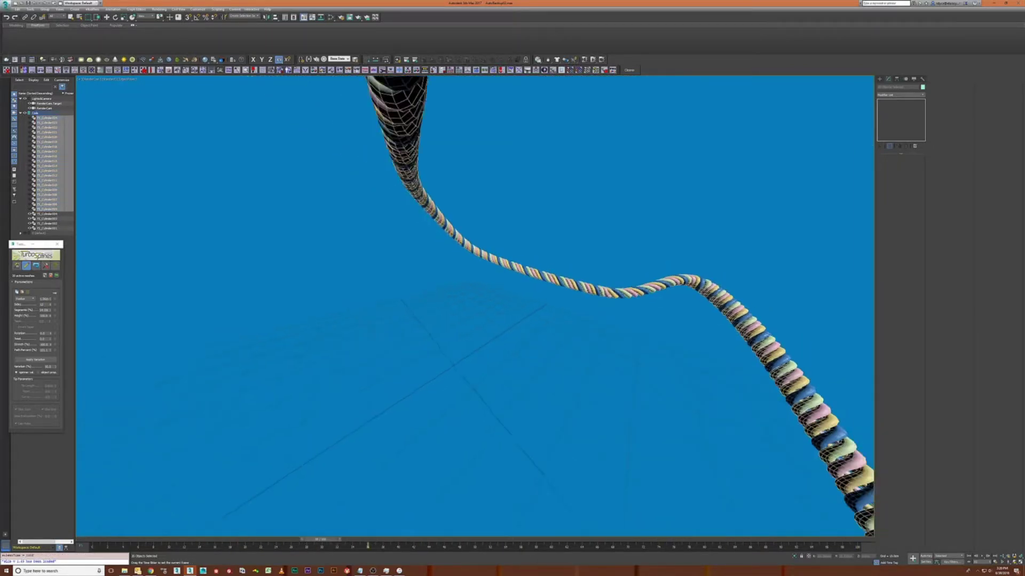
pyautogui.hotkey('ctrl', 'a')
pyautogui.press('n')
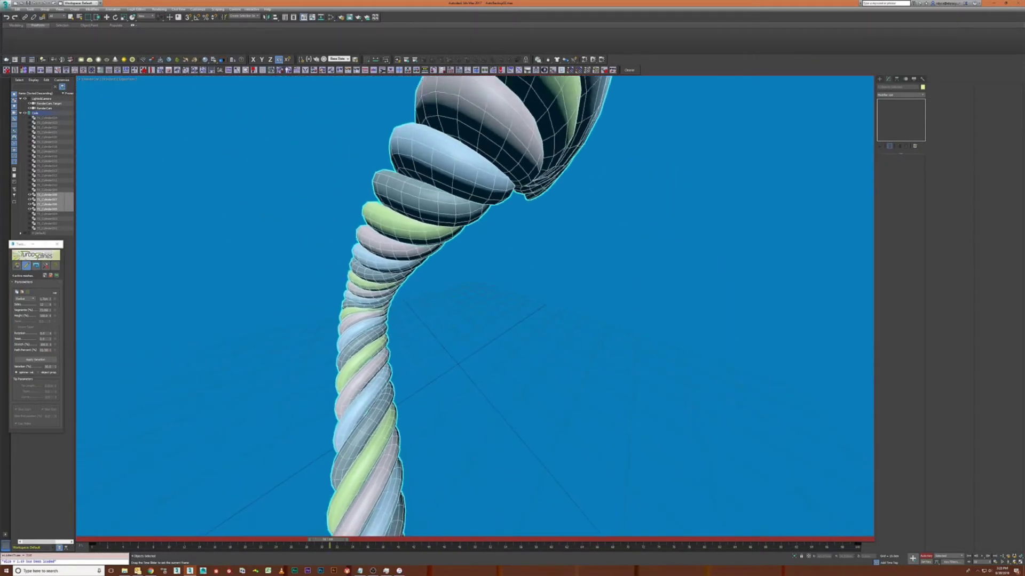
# Rewind the time slider to the start and play the animation to preview the coils rising.
pyautogui.moveTo(328, 544); pyautogui.dragTo(97, 542)
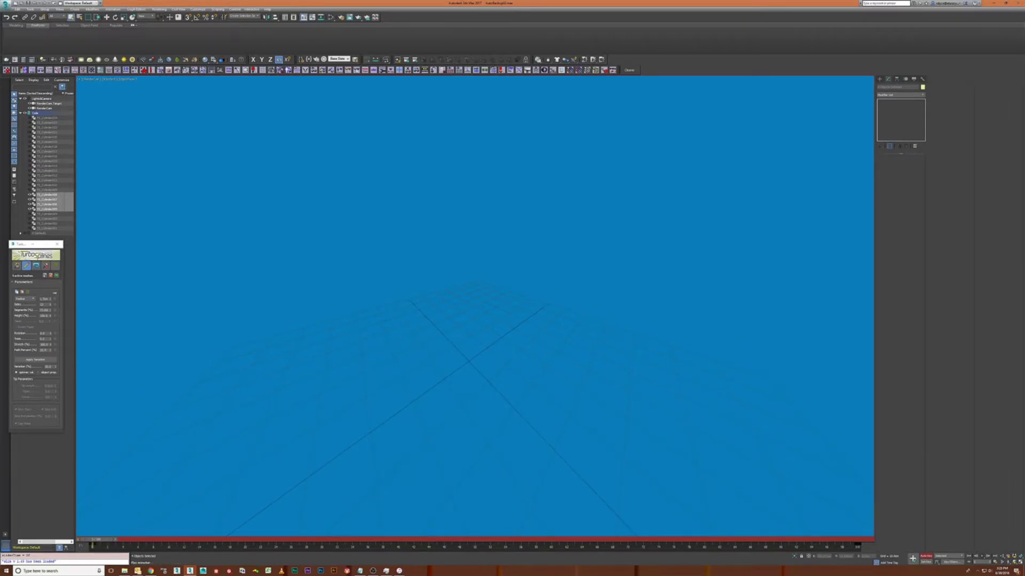
pyautogui.press('/')
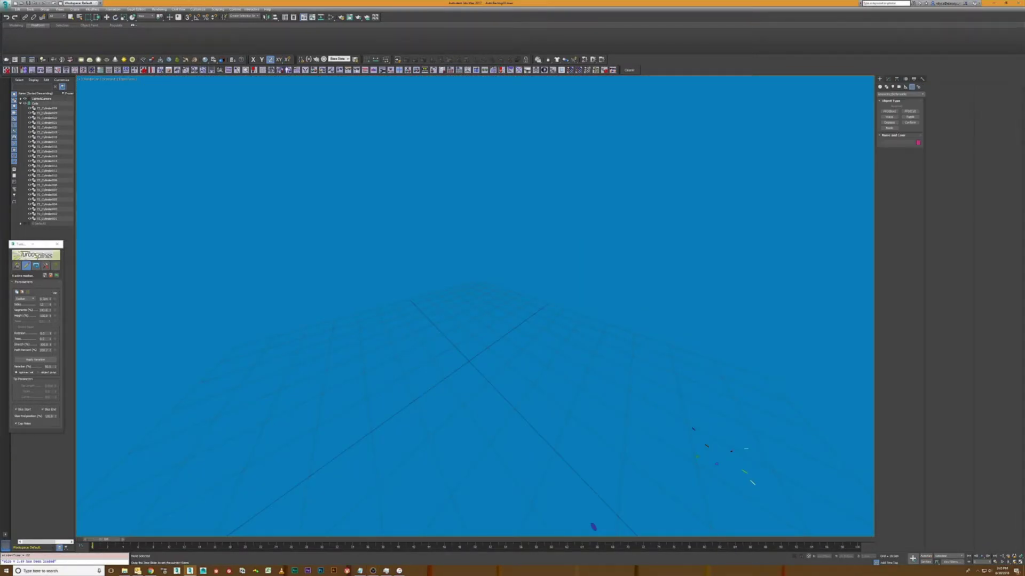
# Scrub forward in time and drag two coils' growth keys earlier, one to frame 39.
pyautogui.moveTo(100, 539); pyautogui.dragTo(572, 540)
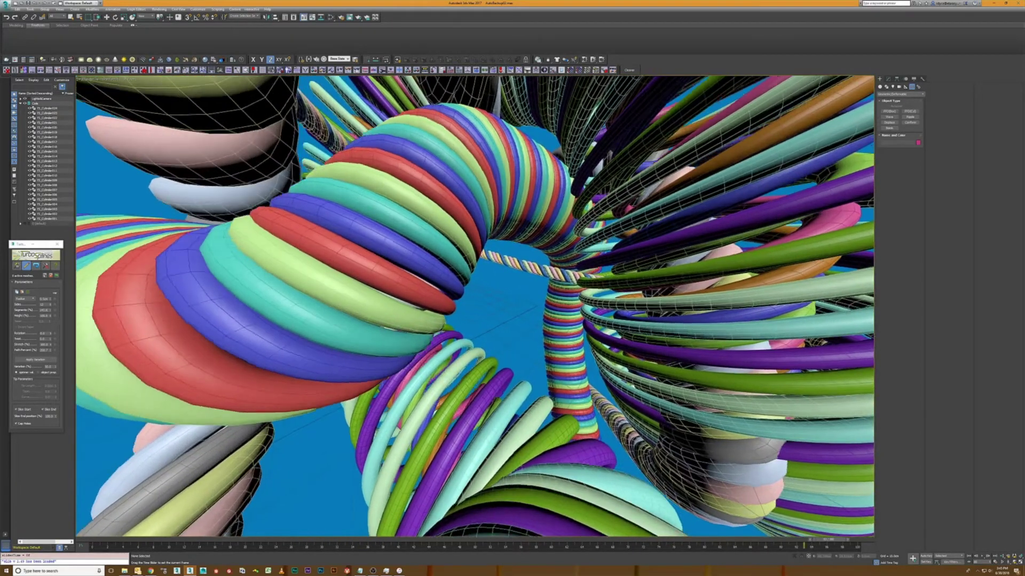
pyautogui.moveTo(572, 541); pyautogui.dragTo(857, 540)
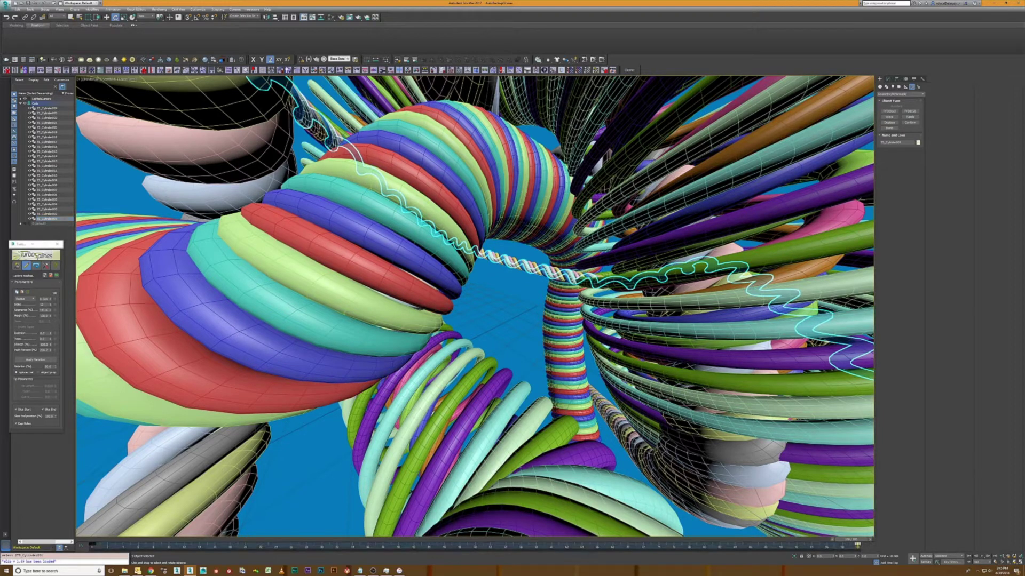
pyautogui.moveTo(857, 545); pyautogui.dragTo(659, 544)
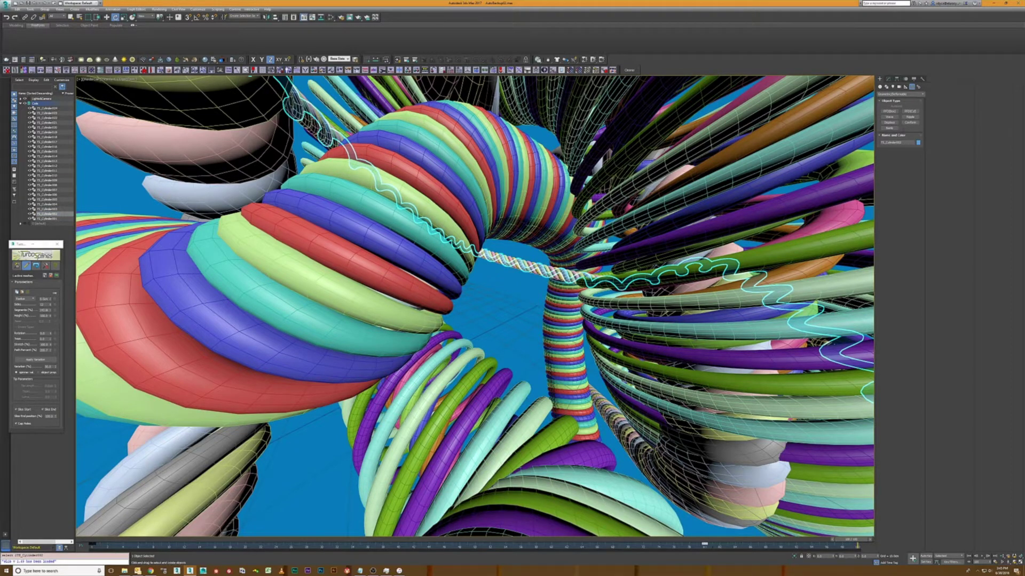
pyautogui.moveTo(859, 545)
pyautogui.mouseDown()
pyautogui.moveTo(797, 545)
pyautogui.moveTo(858, 544)
pyautogui.mouseUp()
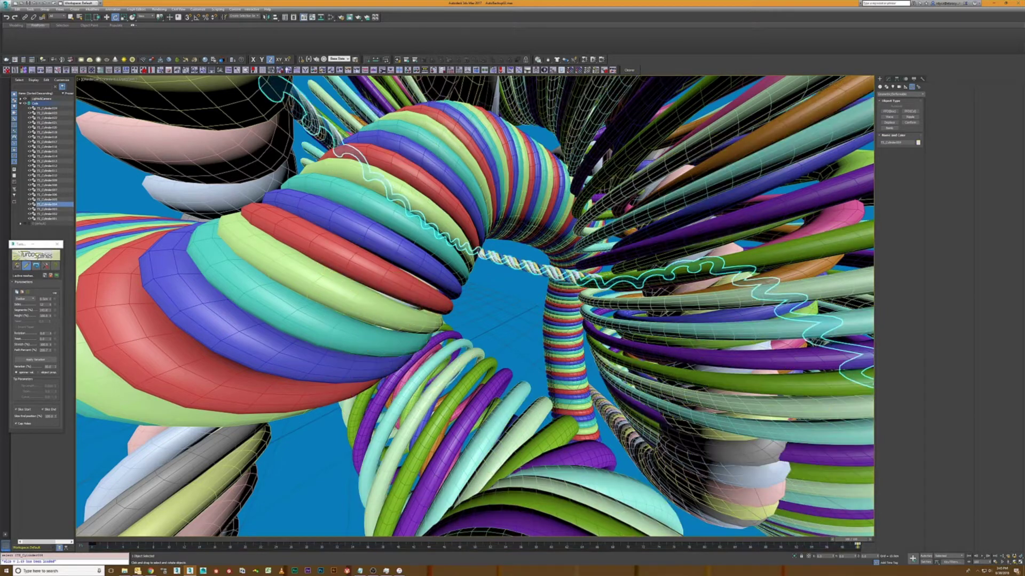
# Select more coil splines and scrub and play around frame 50 to preview their growth.
pyautogui.keyDown('shift'); pyautogui.click(44, 217); pyautogui.keyUp('shift')
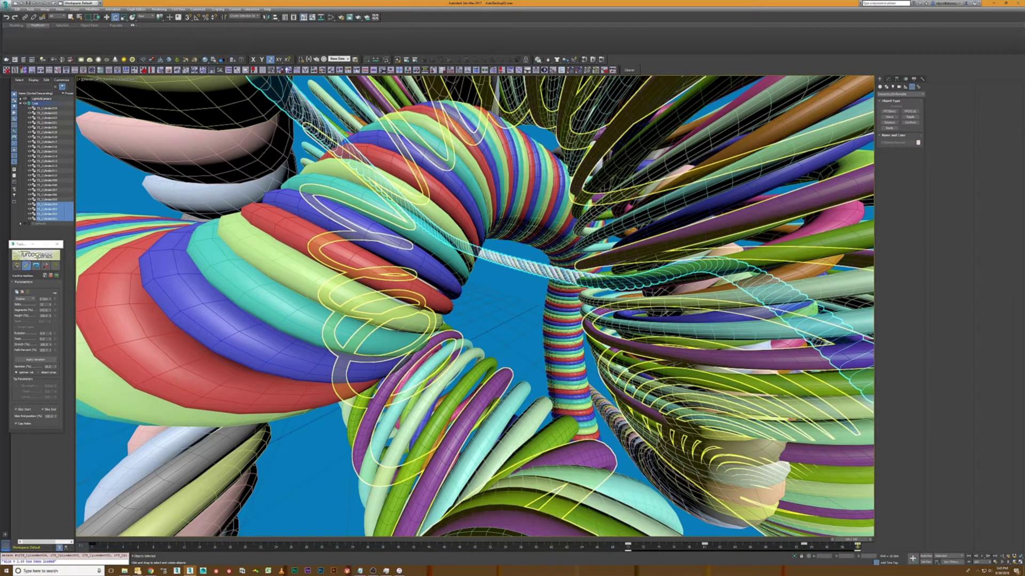
pyautogui.moveTo(545, 545)
pyautogui.mouseDown()
pyautogui.moveTo(94, 545)
pyautogui.moveTo(761, 545)
pyautogui.mouseUp()
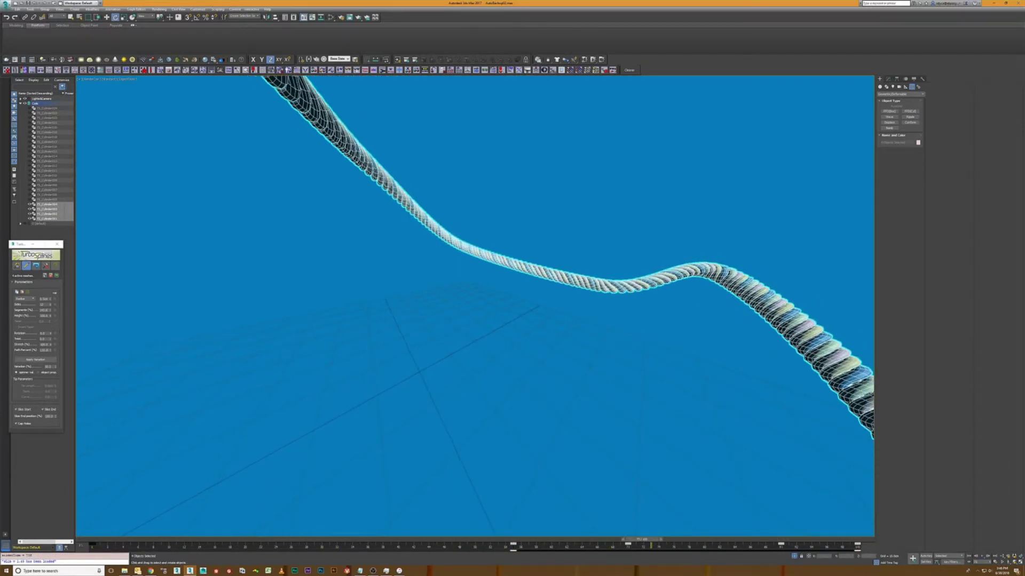
pyautogui.moveTo(513, 545); pyautogui.dragTo(482, 545)
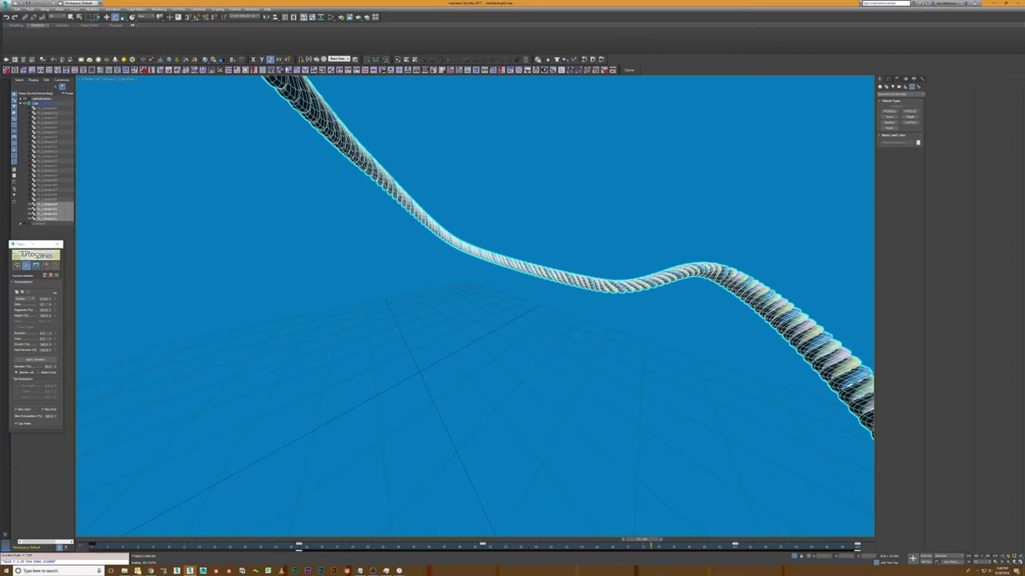
pyautogui.press('/')
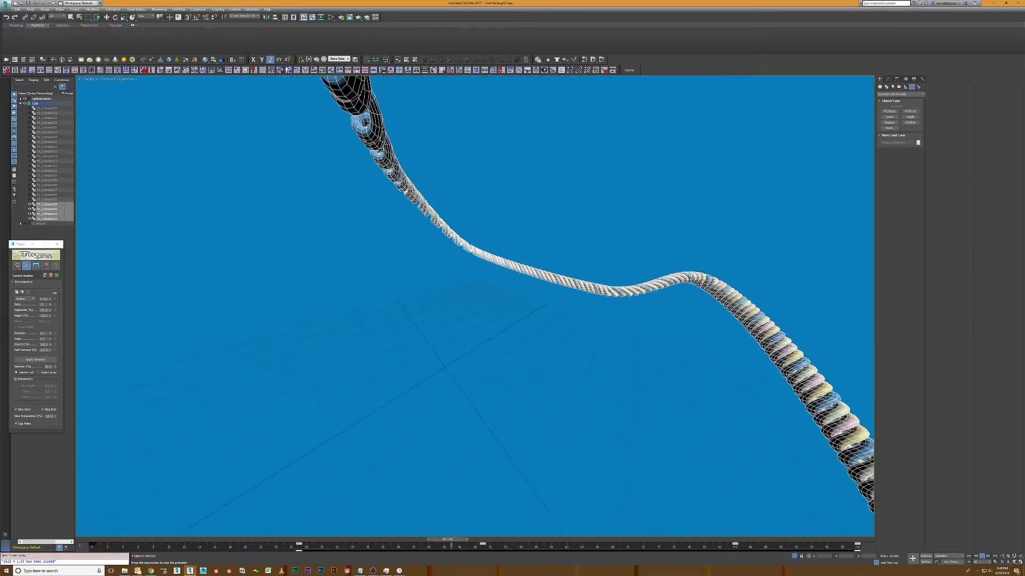
pyautogui.press('/')
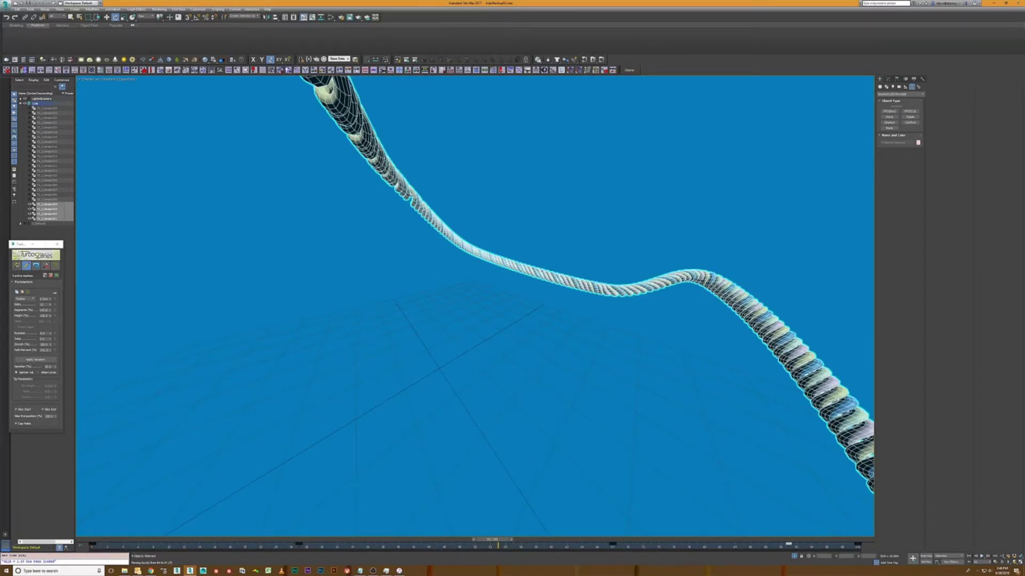
pyautogui.moveTo(491, 542)
pyautogui.mouseDown()
pyautogui.moveTo(209, 541)
pyautogui.moveTo(856, 542)
pyautogui.mouseUp()
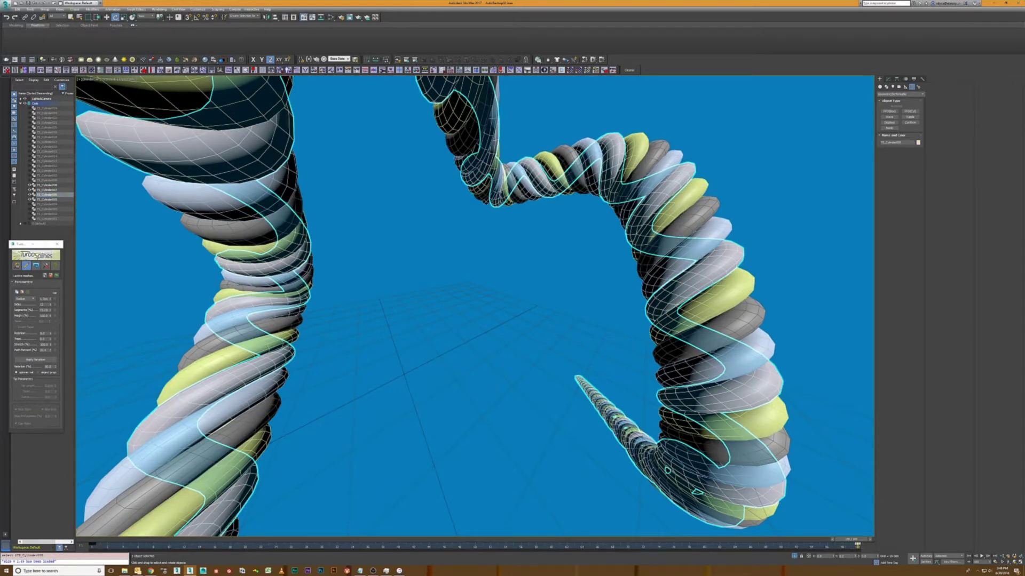
# Shift two coils' keys to around frame 97, offset another group's keys later, then rewind.
pyautogui.moveTo(821, 544); pyautogui.dragTo(796, 544)
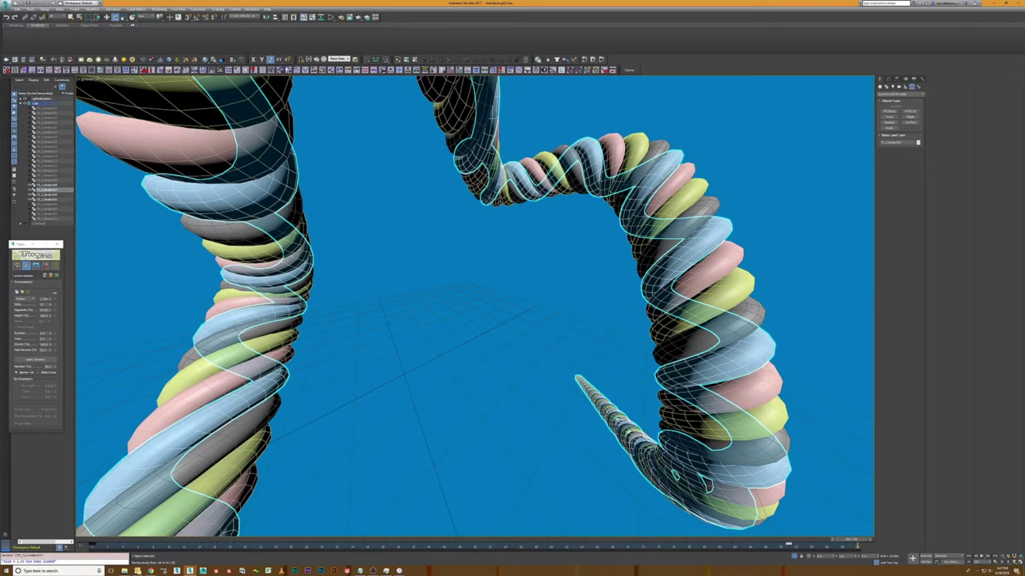
pyautogui.moveTo(804, 544); pyautogui.dragTo(785, 545)
pyautogui.keyDown('shift'); pyautogui.click(49, 200); pyautogui.keyUp('shift')
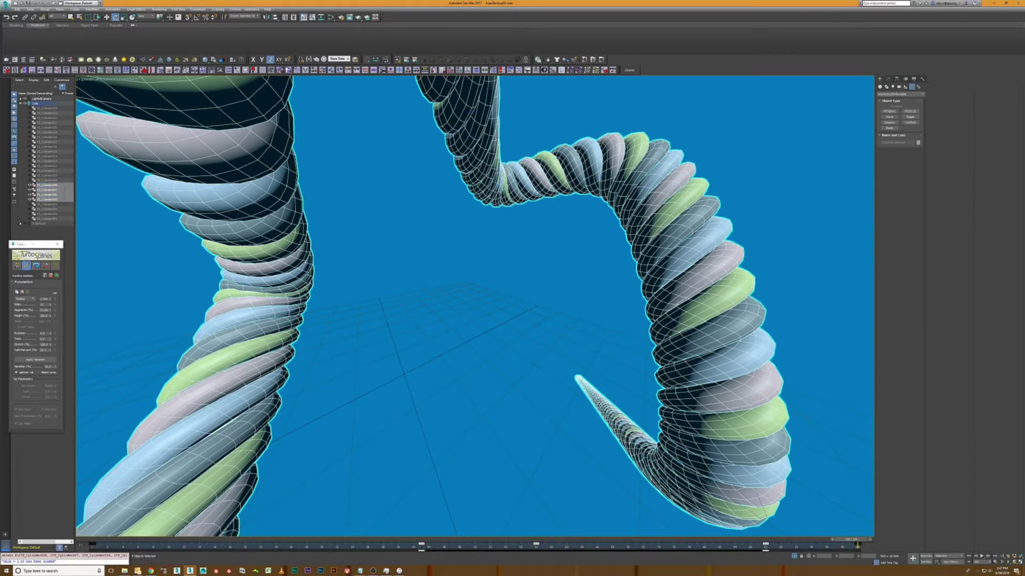
pyautogui.moveTo(544, 545); pyautogui.dragTo(551, 546)
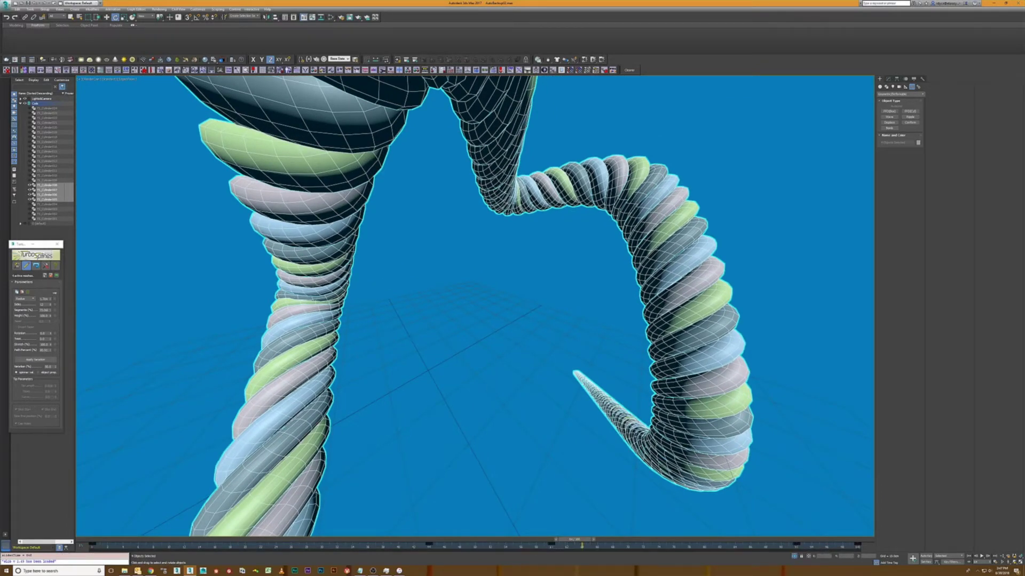
pyautogui.moveTo(551, 545); pyautogui.dragTo(596, 546)
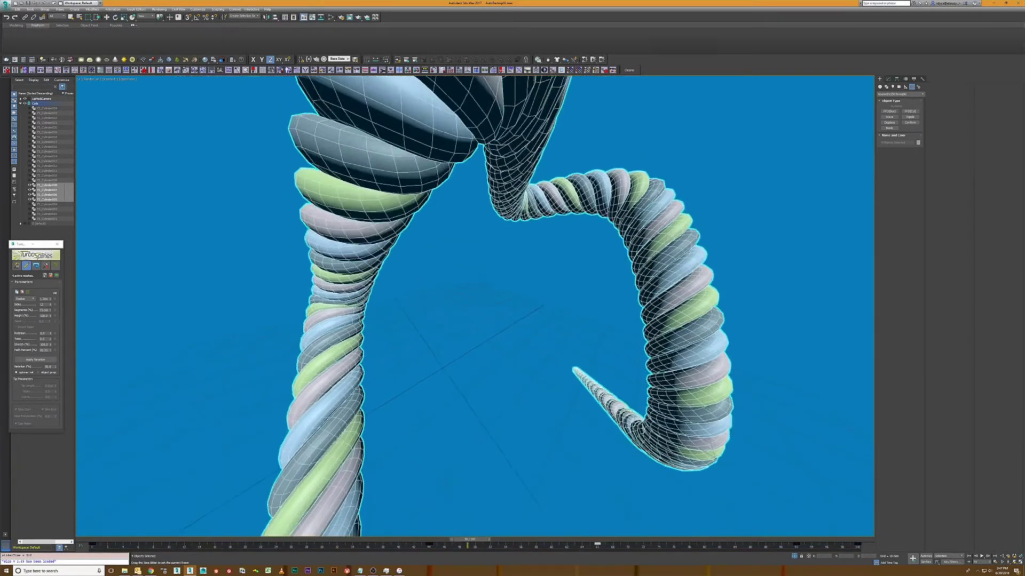
pyautogui.moveTo(508, 541); pyautogui.dragTo(200, 541)
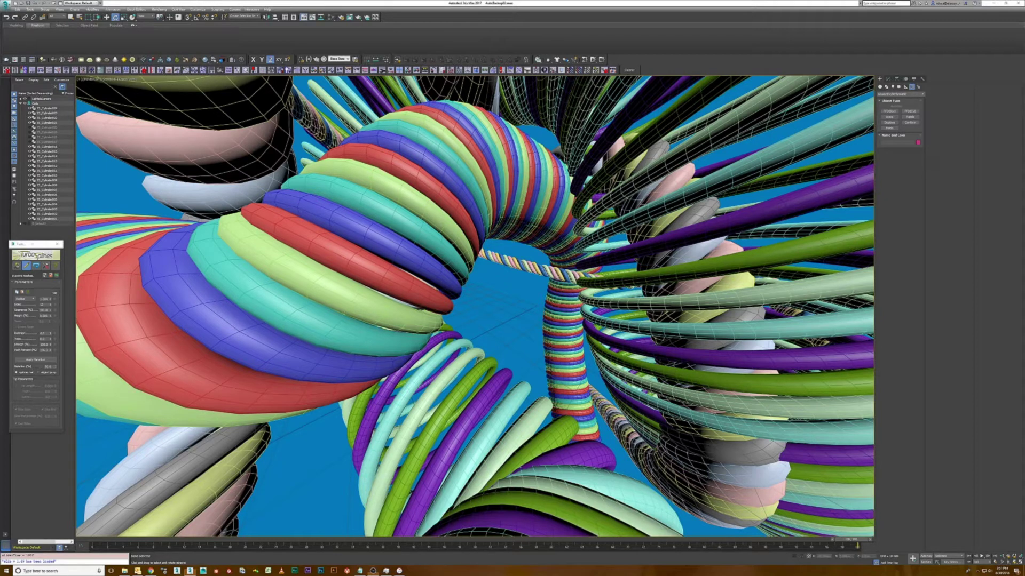
# Remove the large striped helix and extend the animation end time to frame 185.
pyautogui.click(217, 250)
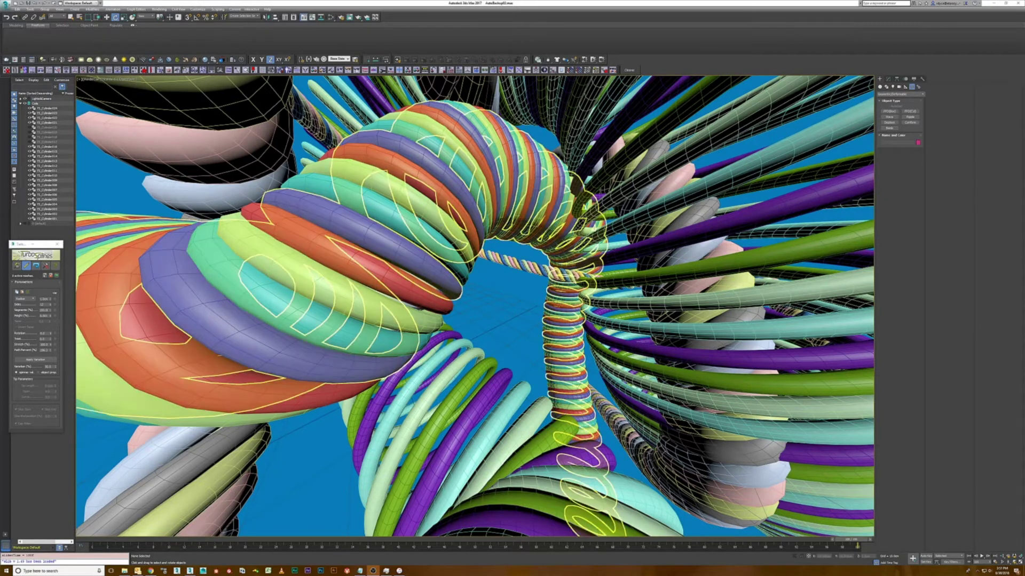
pyautogui.press('Delete')
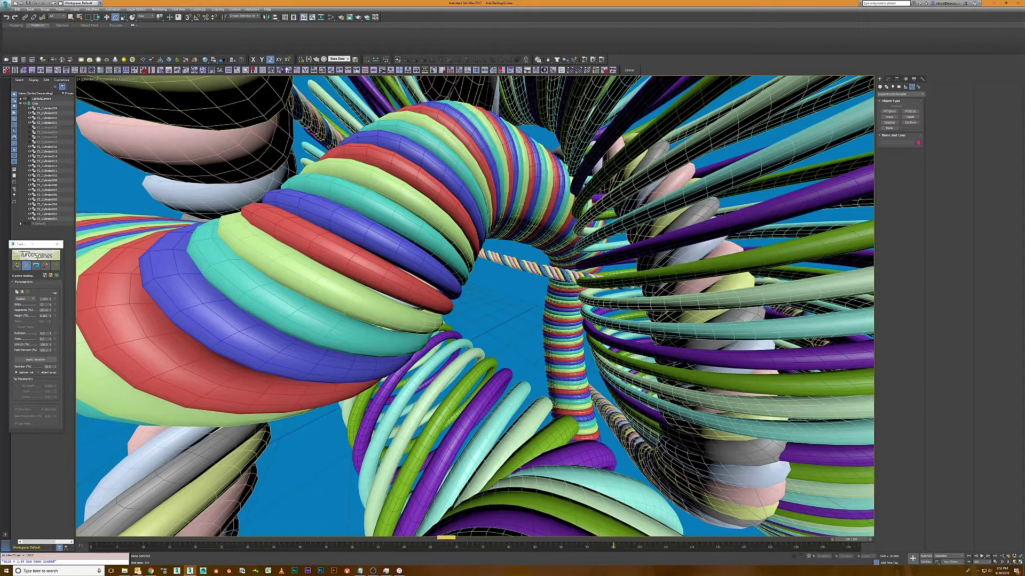
pyautogui.moveTo(444, 539); pyautogui.dragTo(611, 539)
pyautogui.keyDown('ctrl'); pyautogui.keyDown('alt'); pyautogui.moveTo(610, 546); pyautogui.dragTo(545, 548, button='right'); pyautogui.keyUp('alt'); pyautogui.keyUp('ctrl')
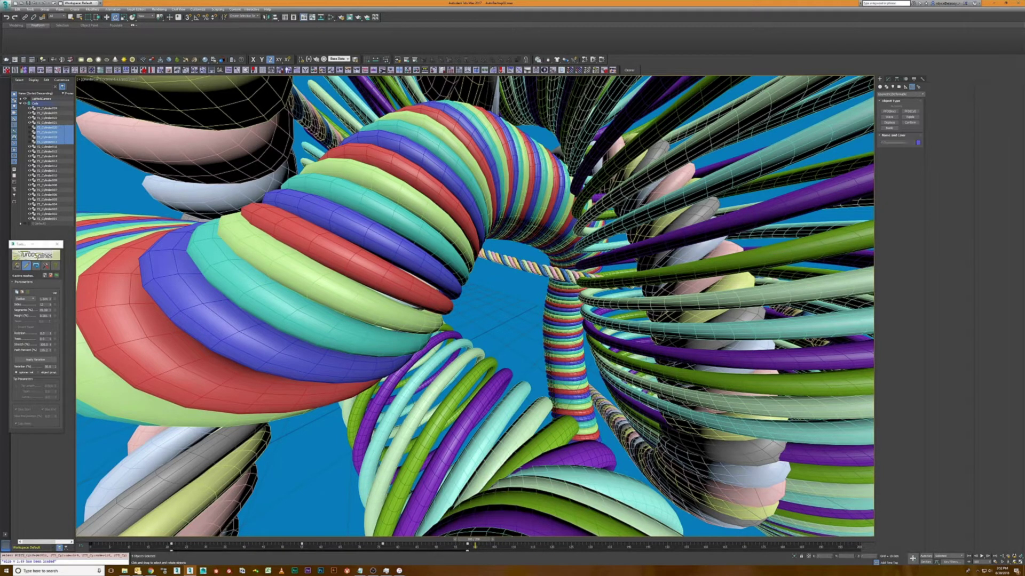
# Select all the TS_Cylinder coils in the scene.
pyautogui.click(49, 128)
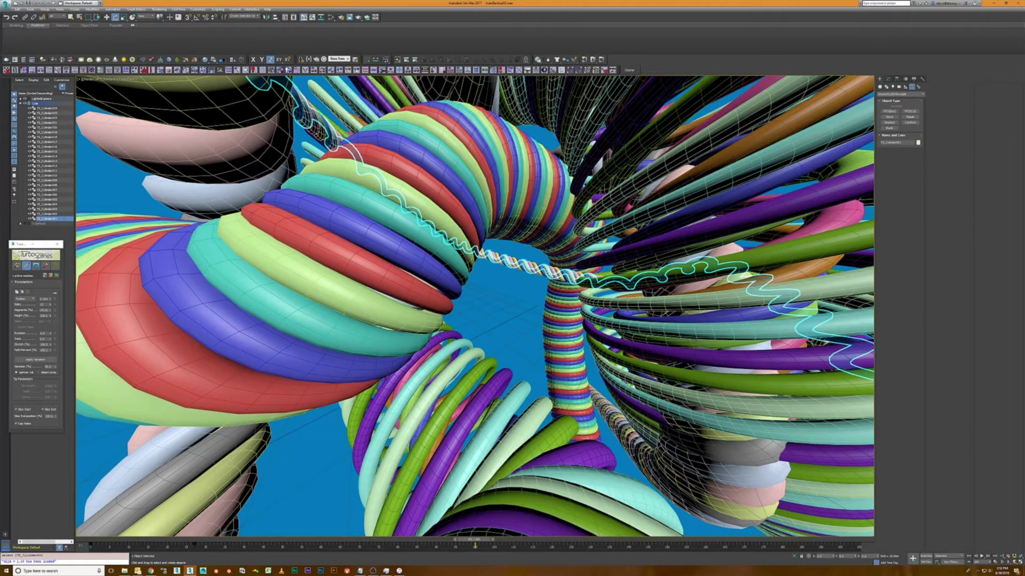
pyautogui.hotkey('ctrl', 'a')
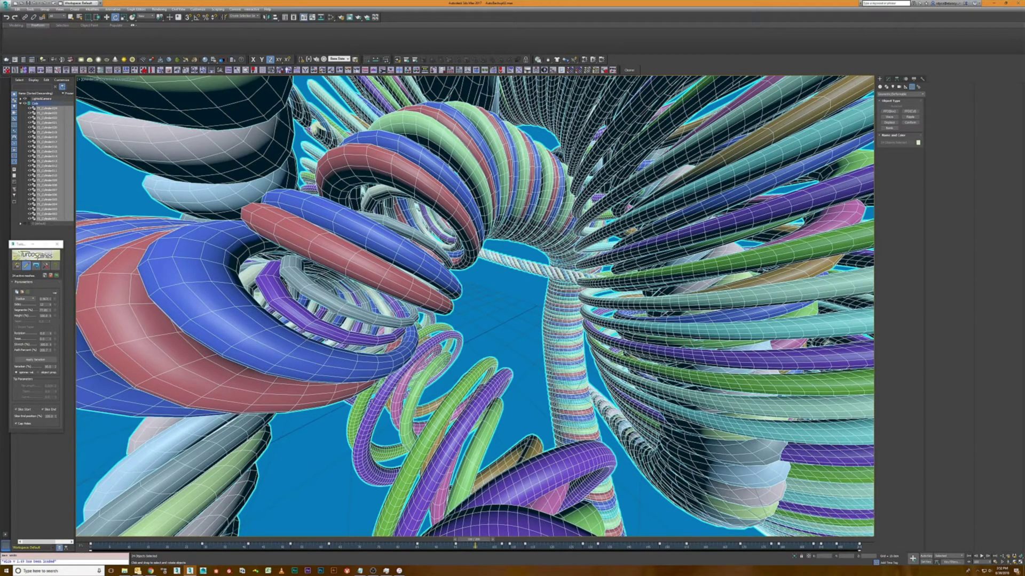
# Switch the viewport to the scene camera and rotate it to a new angle on the coils.
pyautogui.click(95, 78)
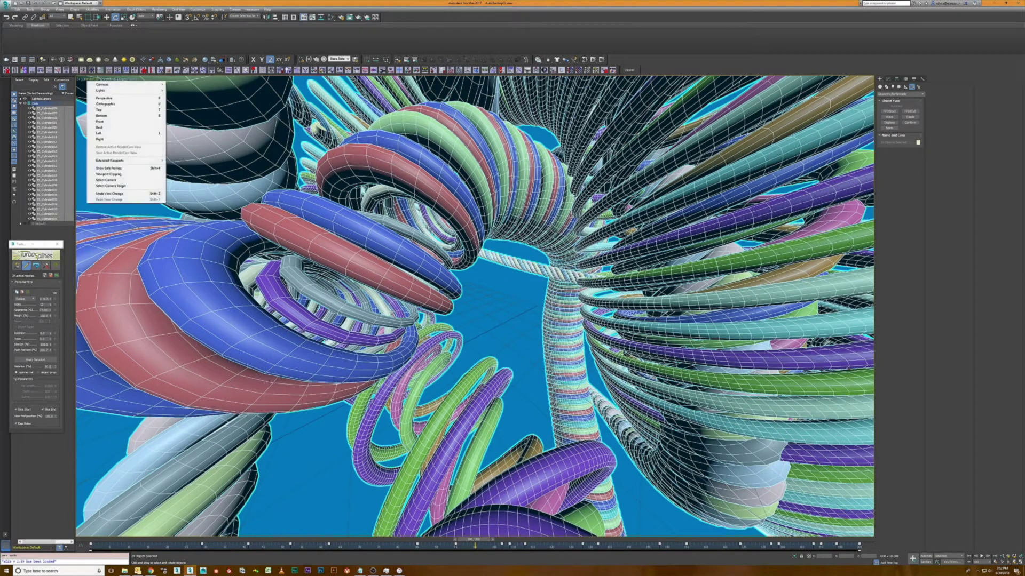
pyautogui.click(113, 180)
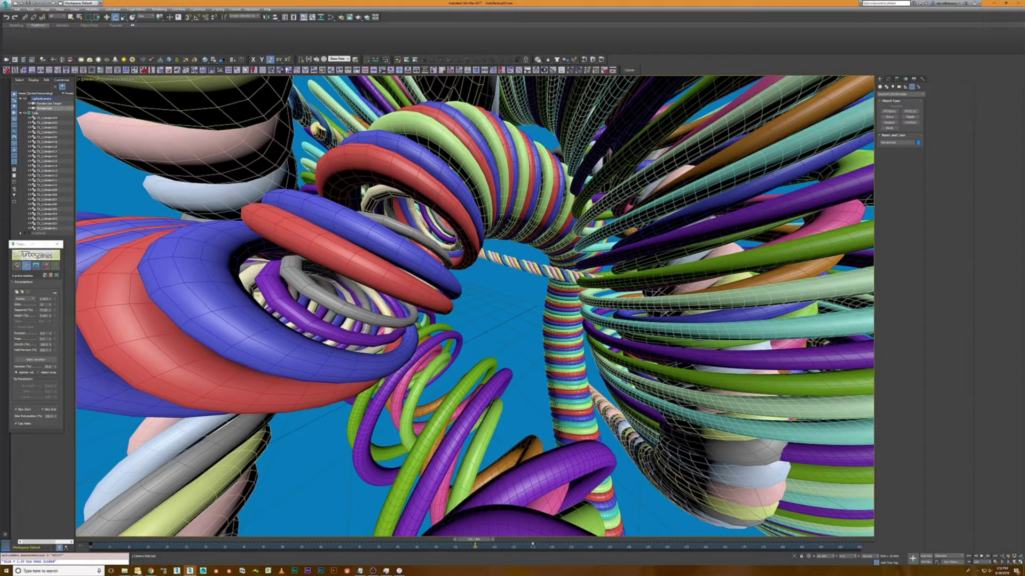
pyautogui.moveTo(473, 305); pyautogui.dragTo(513, 289)
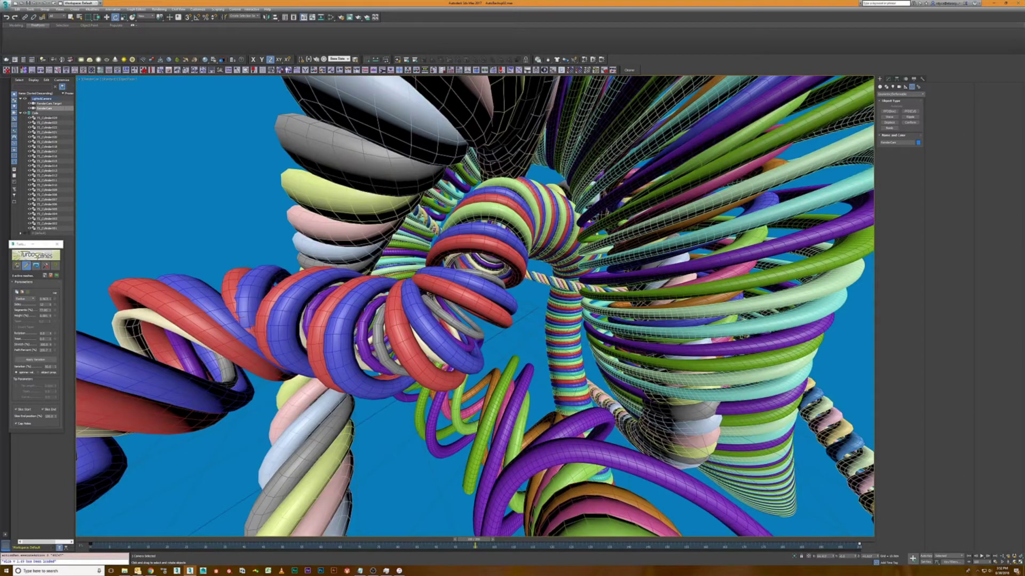
# Rewind to frame 0 and play the growth animation from the start.
pyautogui.moveTo(475, 545); pyautogui.dragTo(93, 544)
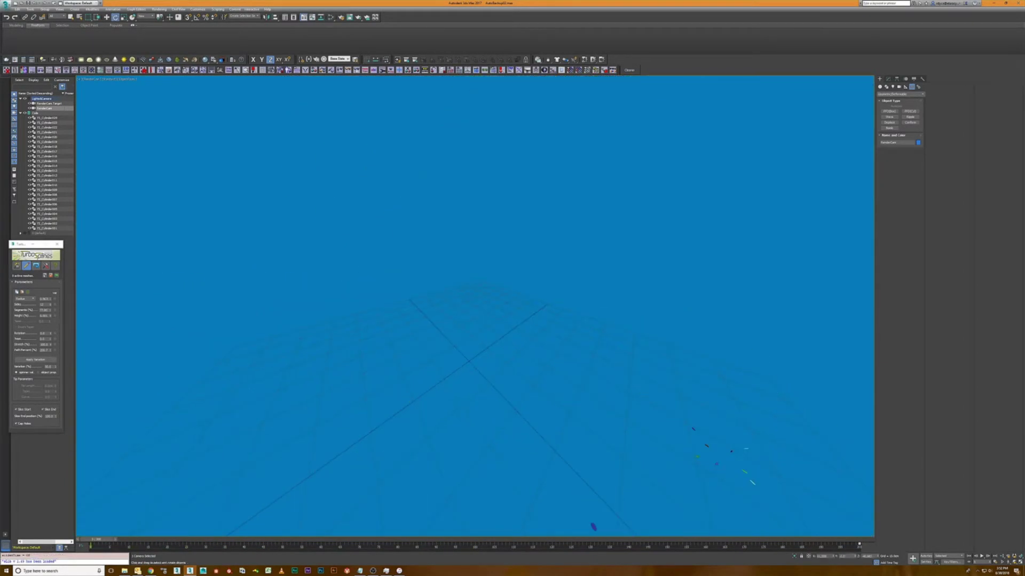
pyautogui.click(984, 557)
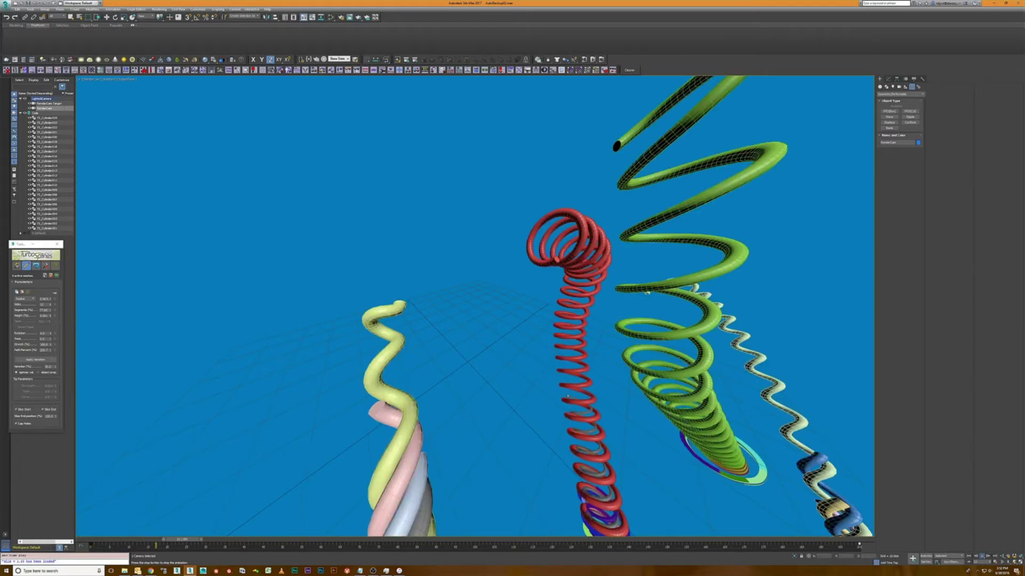